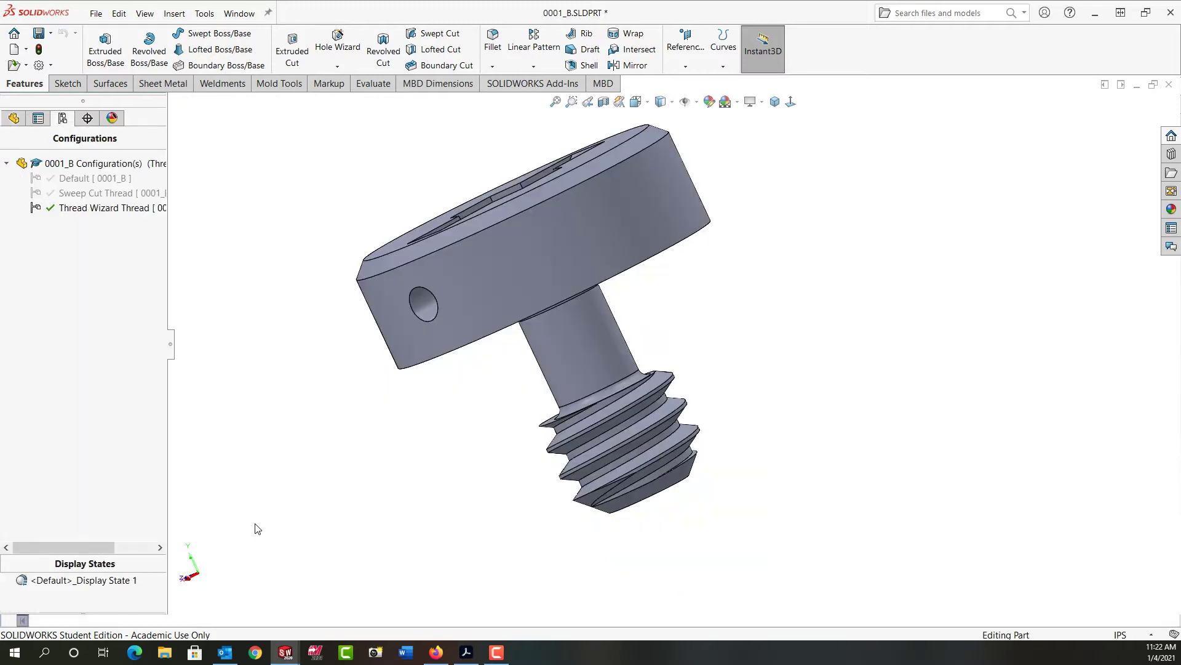
Step: Activate the Sweep Cut Thread configuration and go back to the FeatureManager design tree
double_click(96, 194)
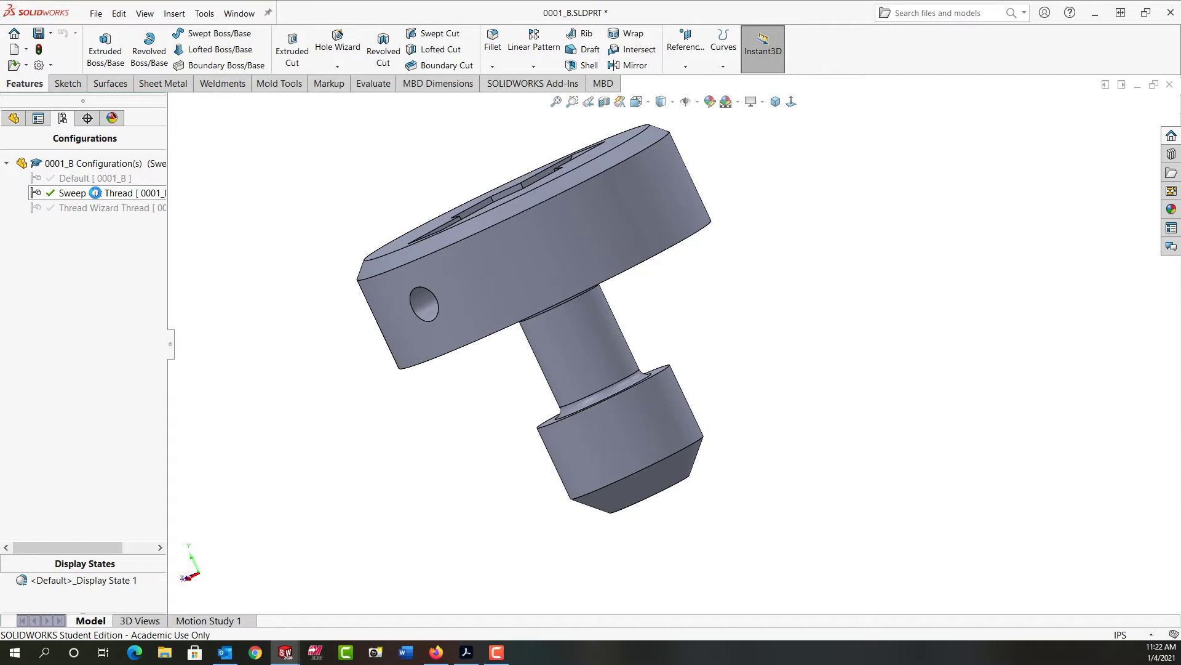
left_click(14, 119)
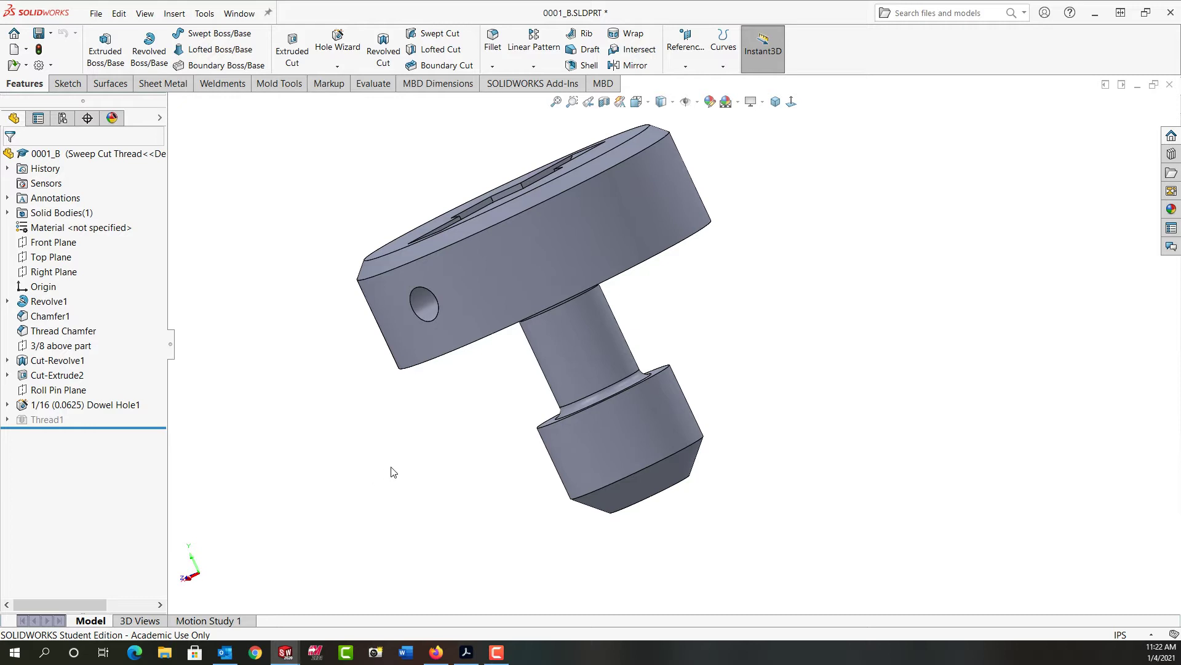
Step: Create a reference plane offset 0.05in (1/20) from the shank's end face
middle_click_drag(387, 472, 616, 394)
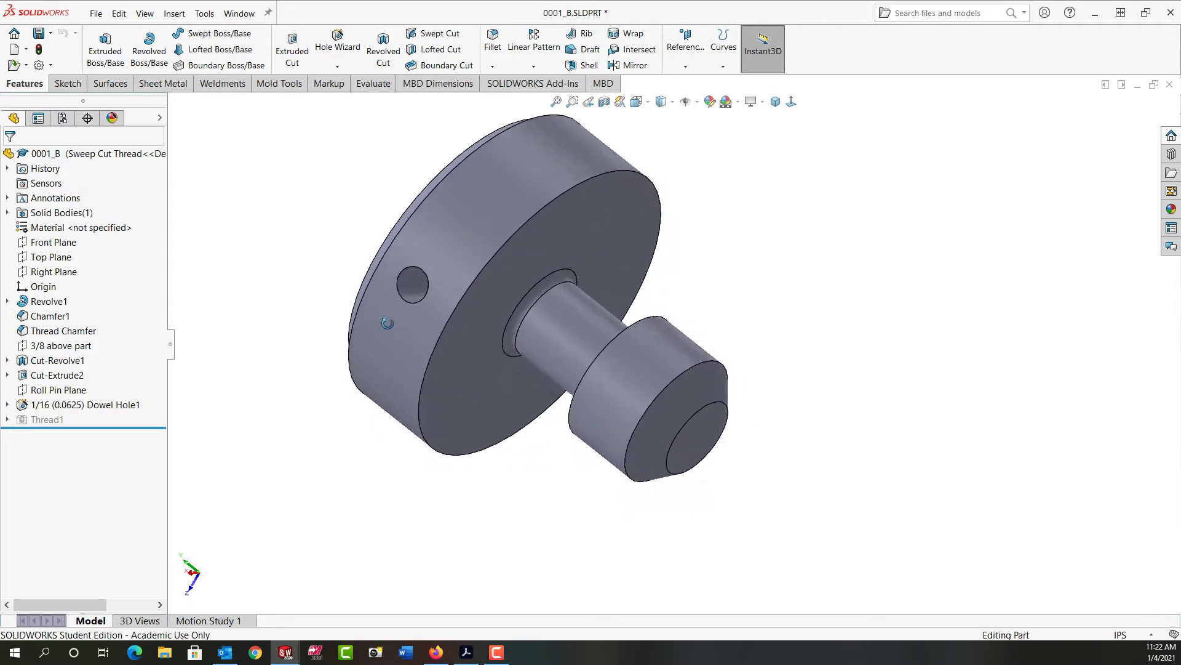
left_click(688, 440)
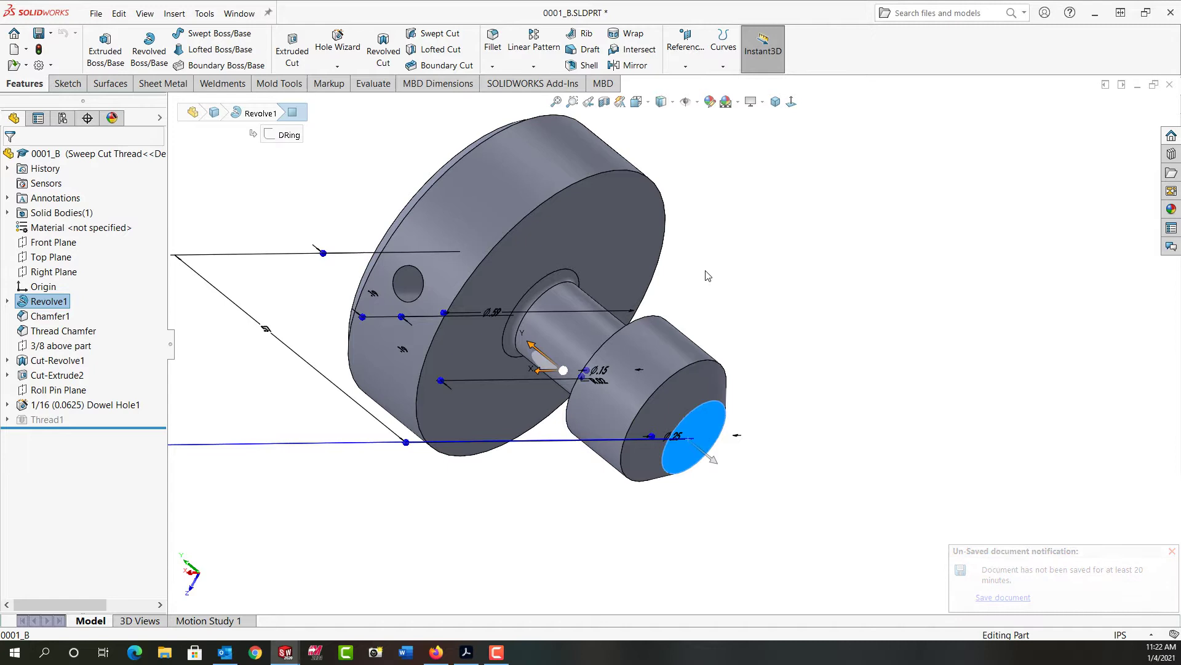
left_click(685, 60)
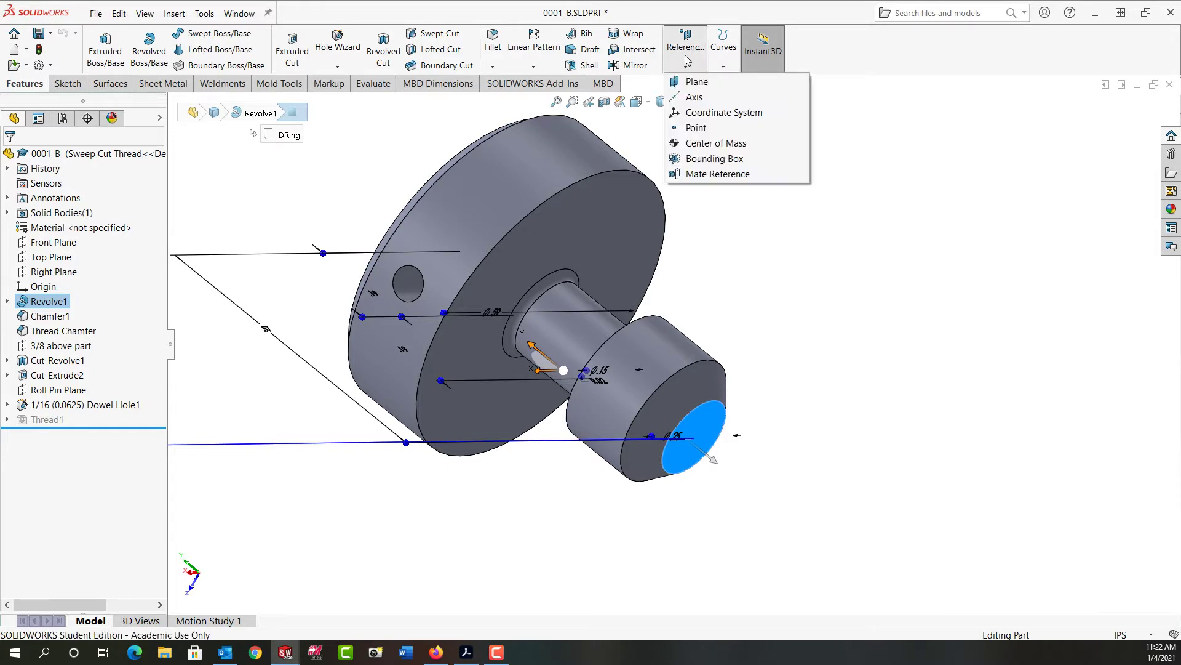
left_click(677, 88)
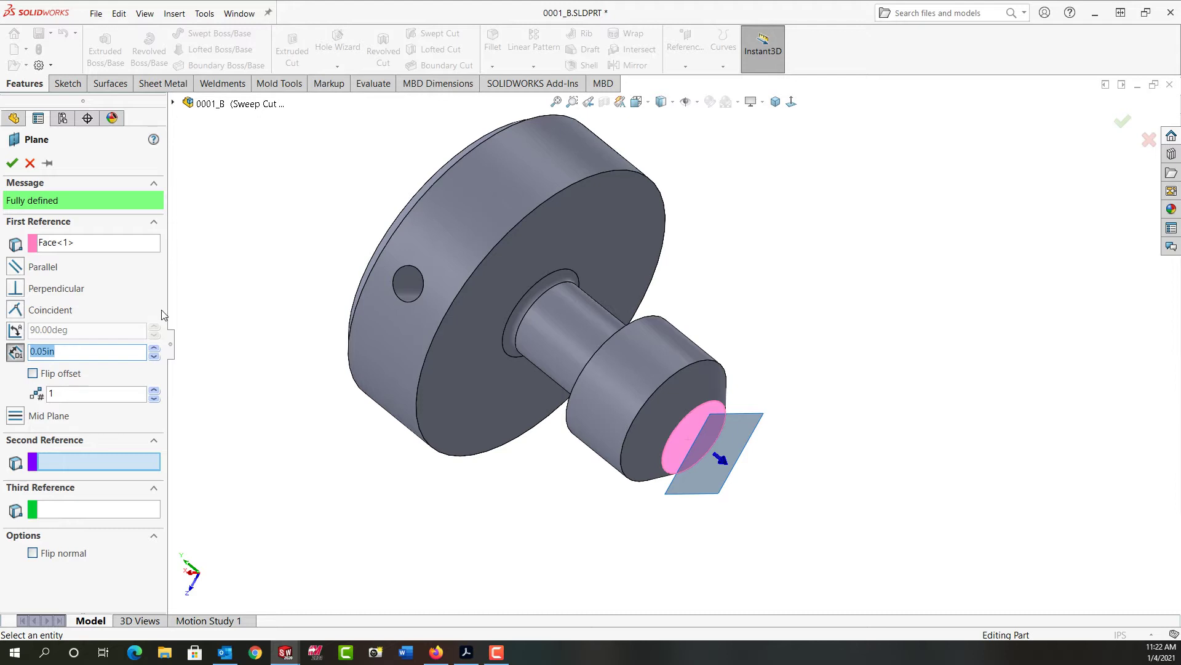
type("1/20")
key("Return")
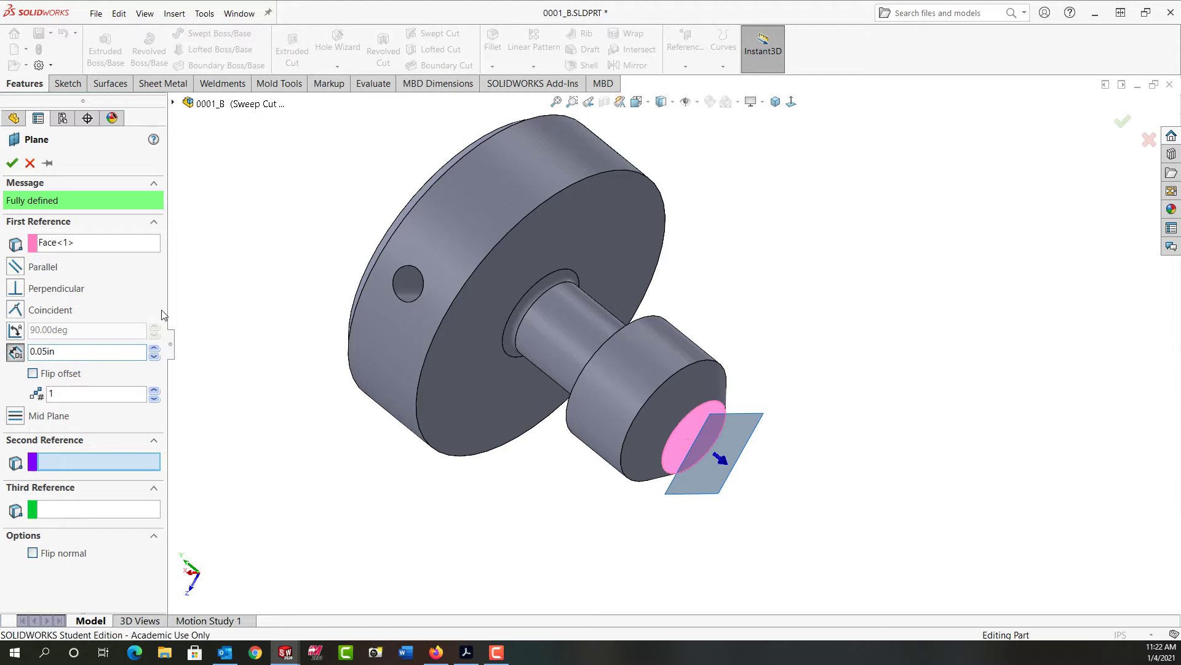
left_click(11, 161)
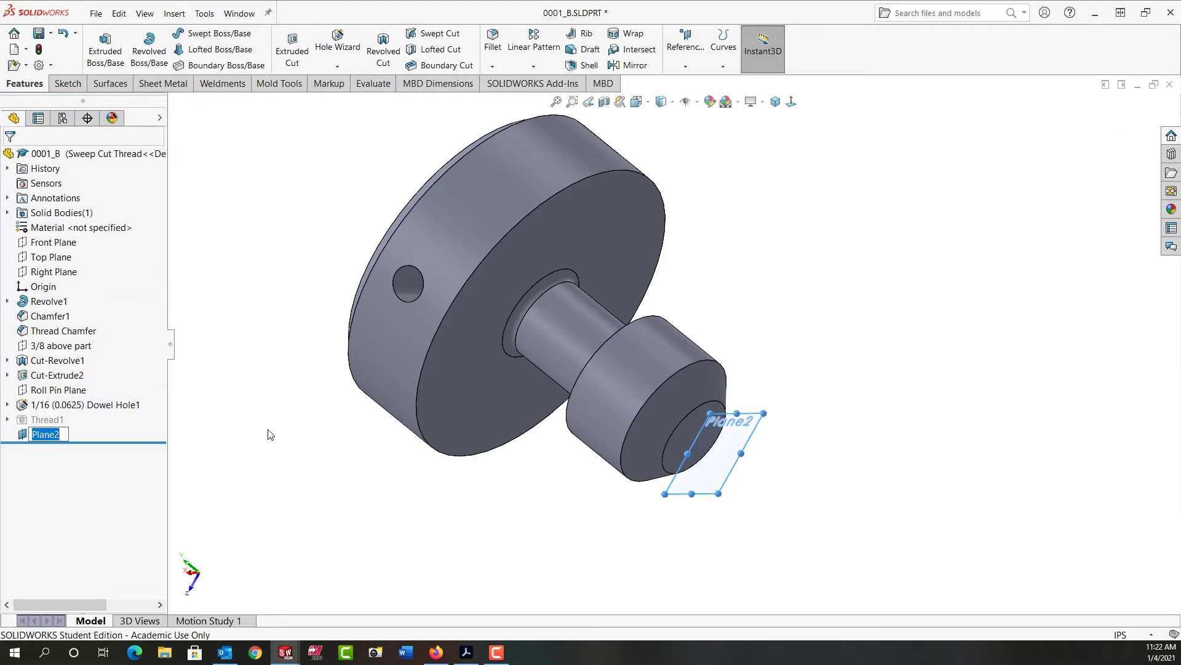
Step: Rename the new plane 'Thread OD' and select it in the tree
type("Thread OD")
key("Return")
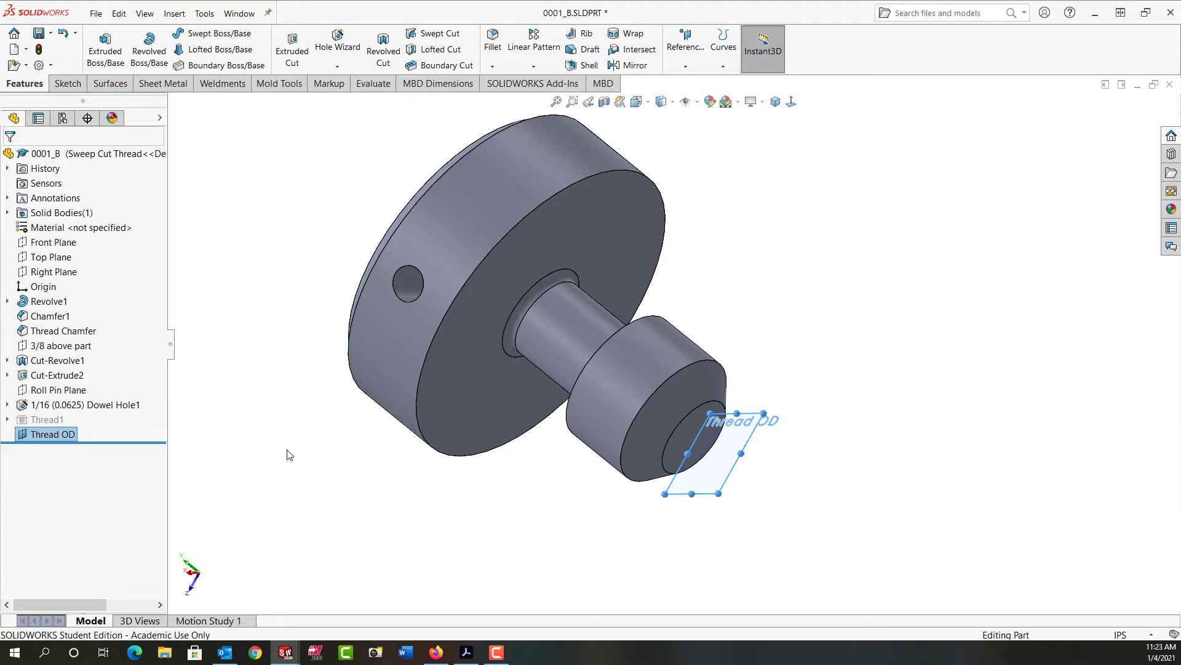
left_click(217, 440)
left_click(67, 435)
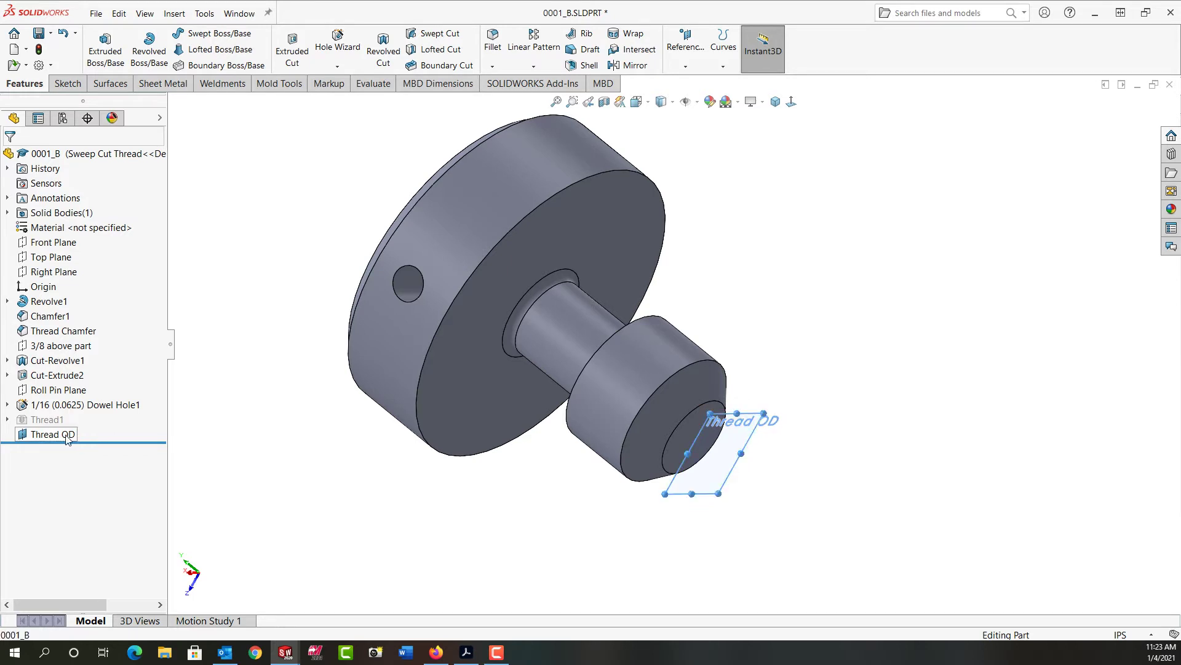
Step: Sketch a 0.25in circle on Thread OD by converting the shank's end edge, then exit the sketch
left_click(78, 418)
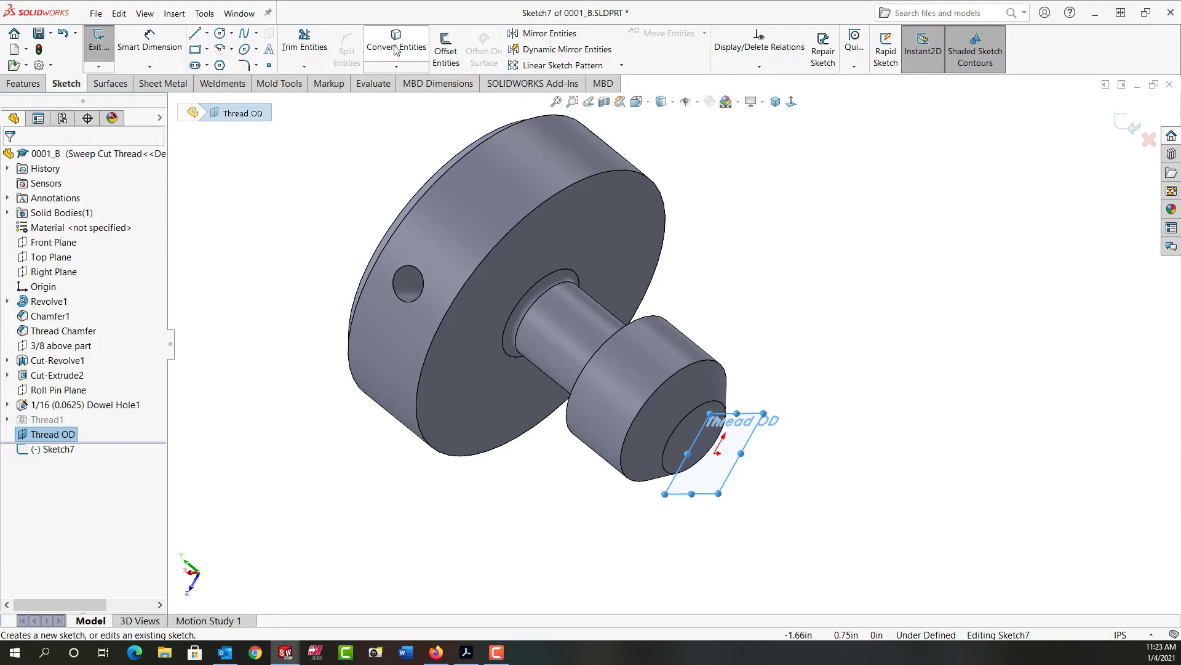
left_click(396, 48)
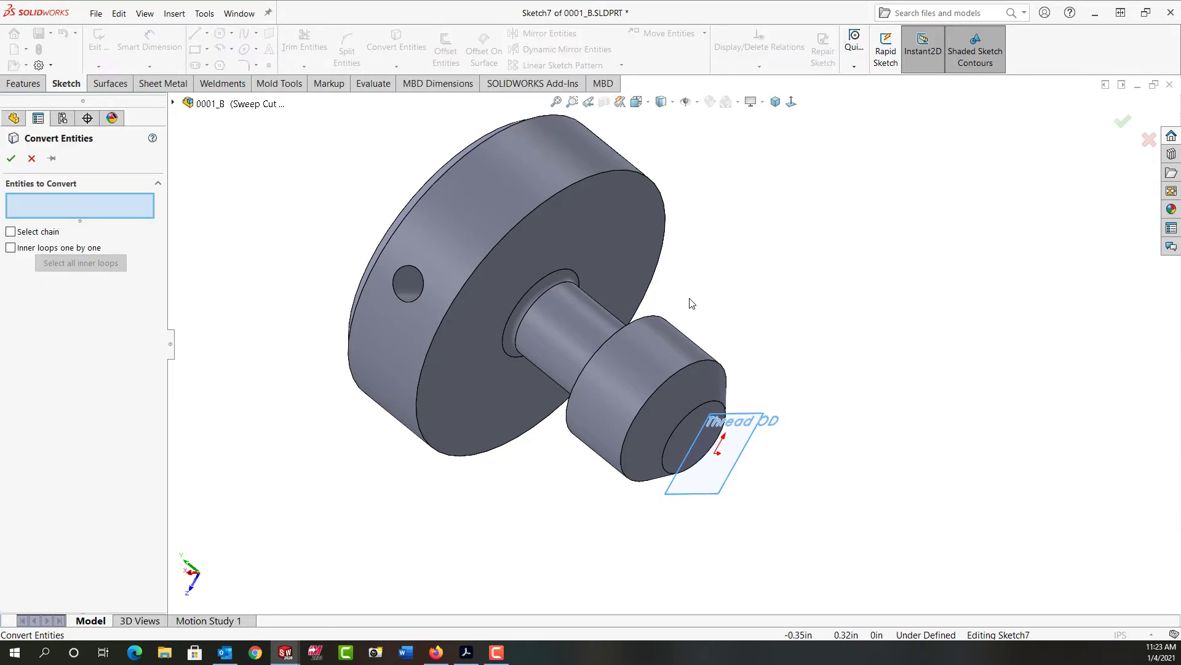
left_click(704, 365)
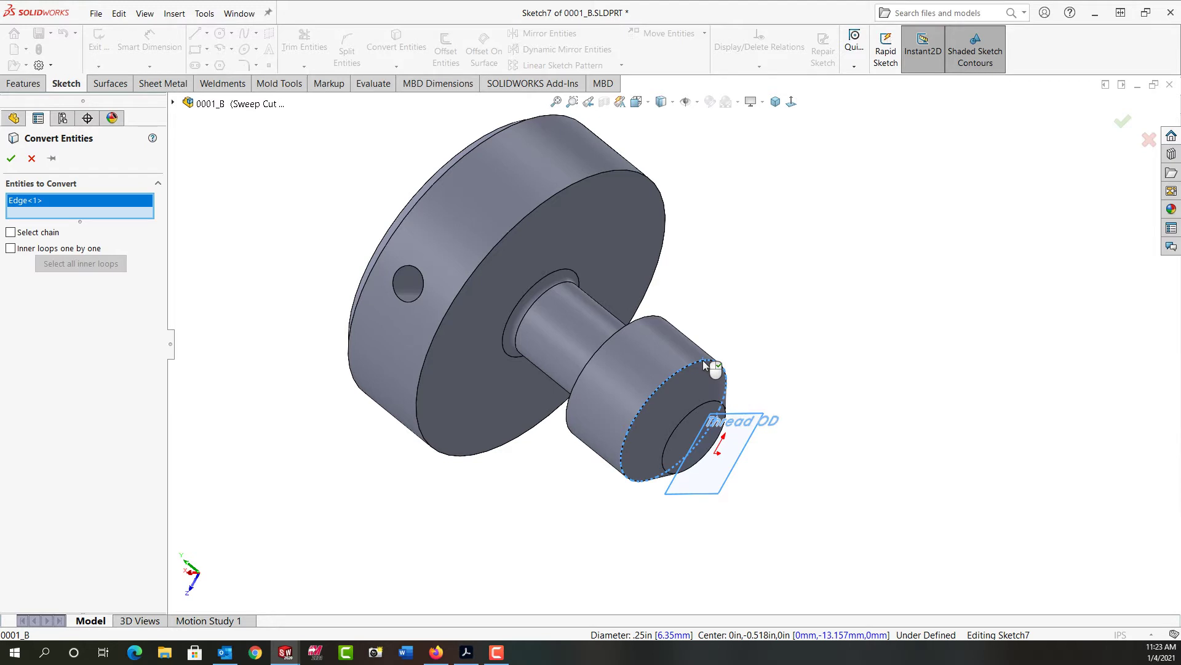
right_click(703, 360)
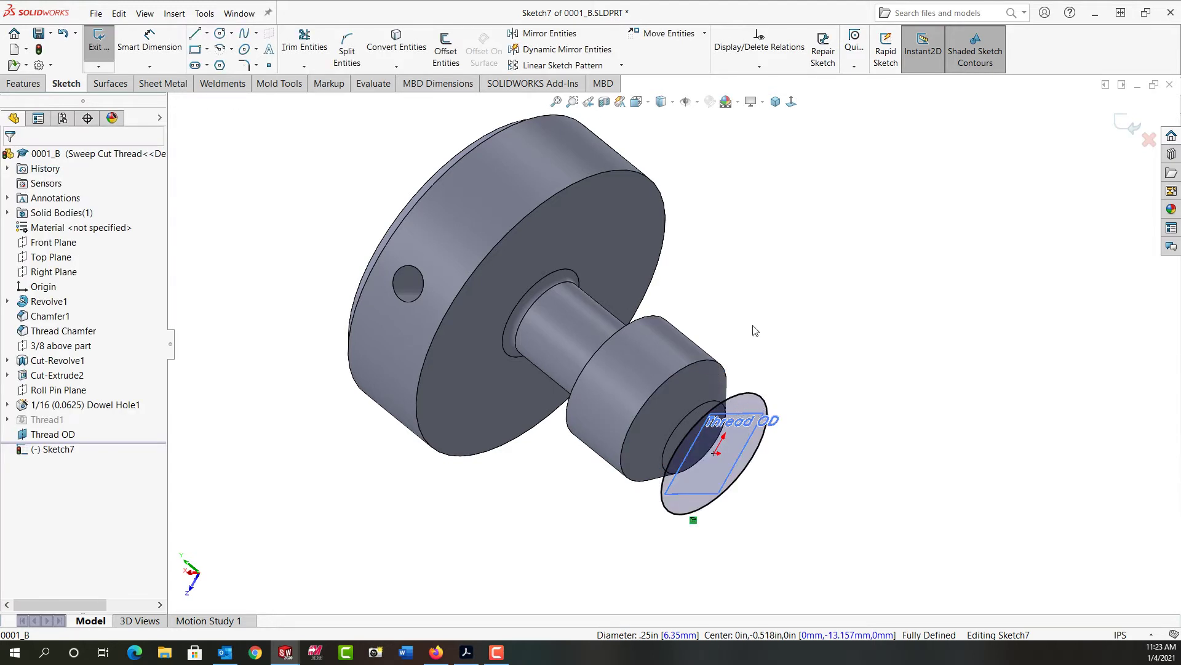
right_click(766, 296)
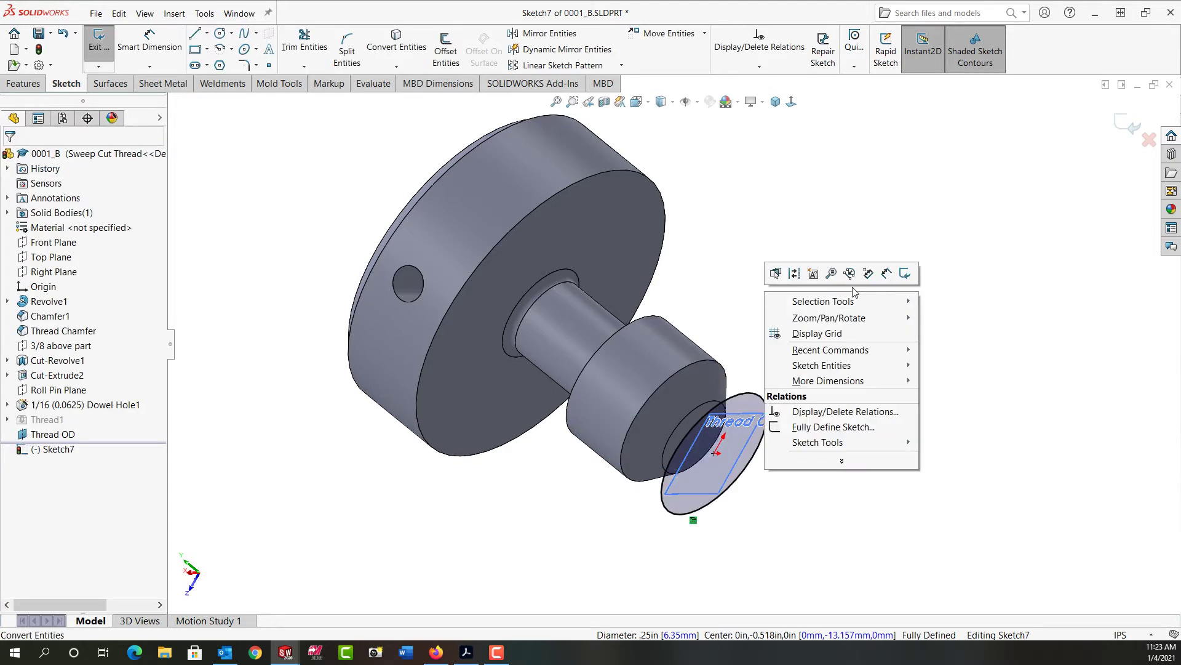
left_click(904, 278)
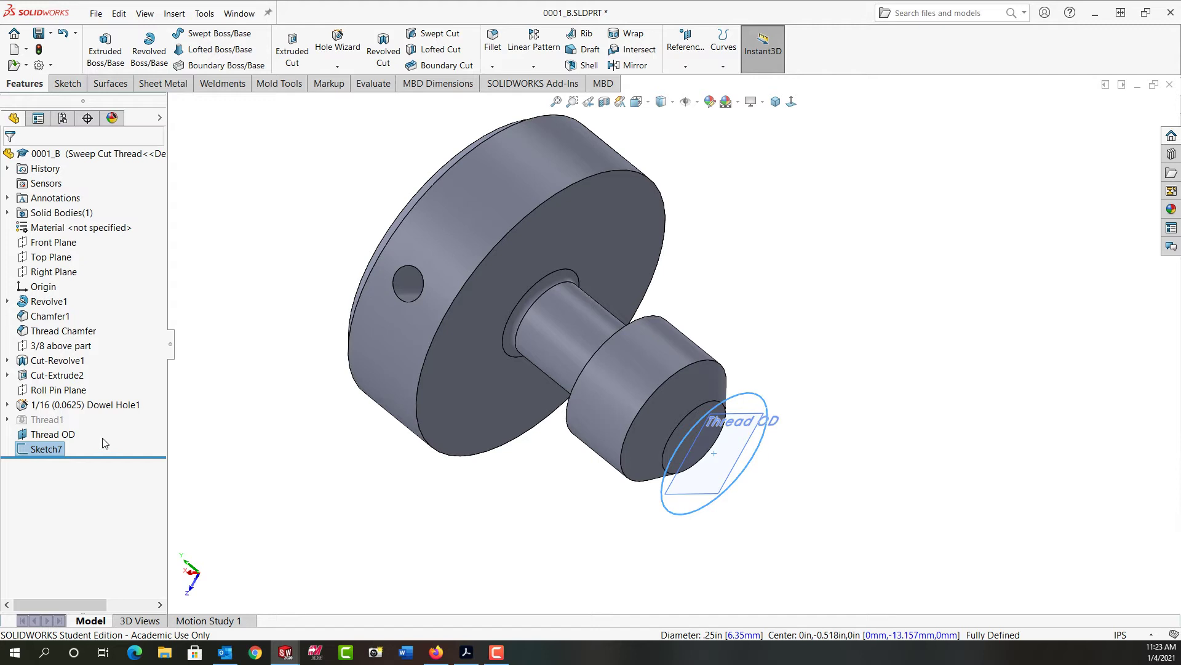
Step: Build a reversed clockwise helix on Sketch7 with 0.05in (1/20) pitch and 5.5 revolutions
left_click(724, 67)
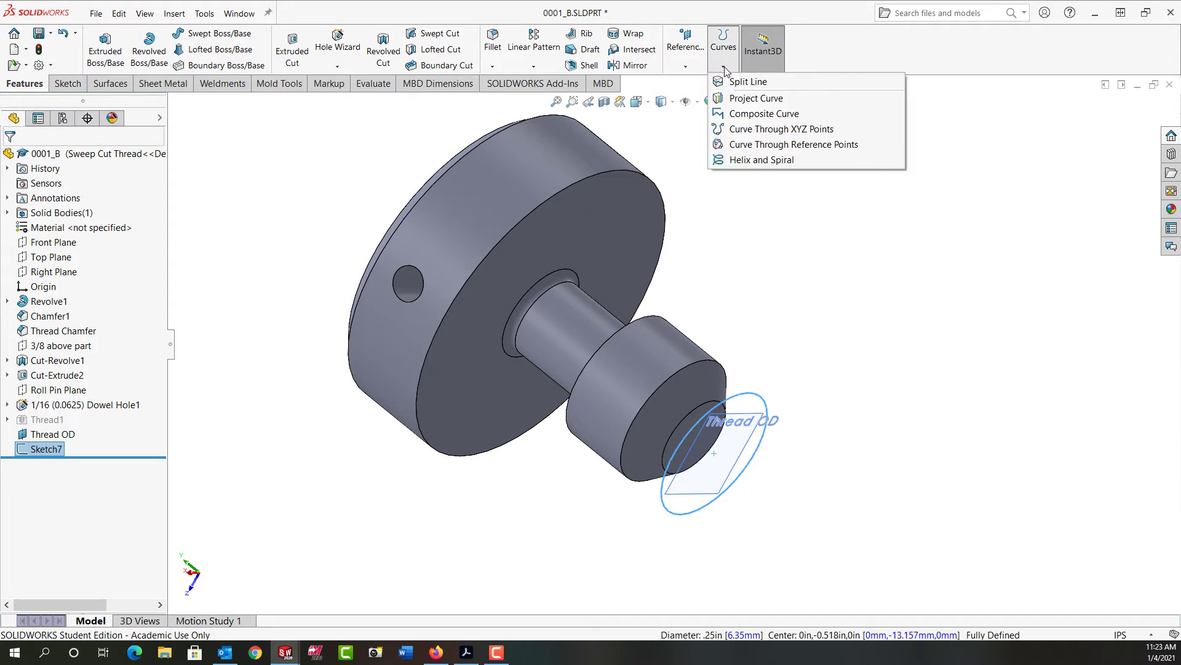
left_click(755, 161)
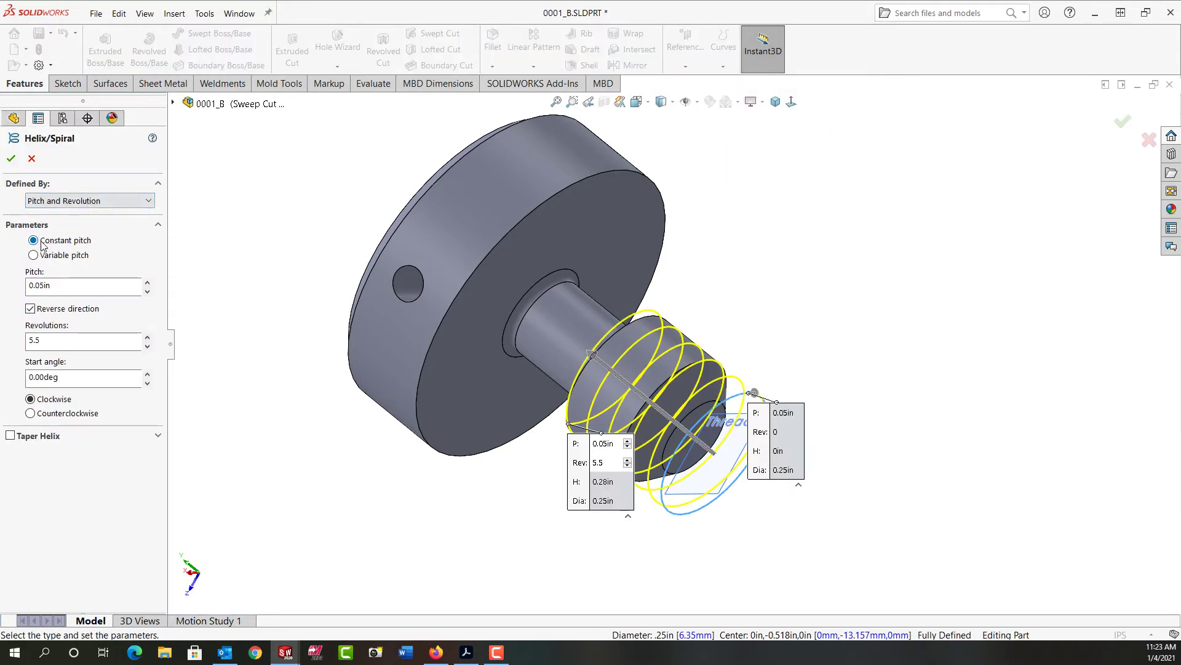
left_click_drag(62, 284, 10, 287)
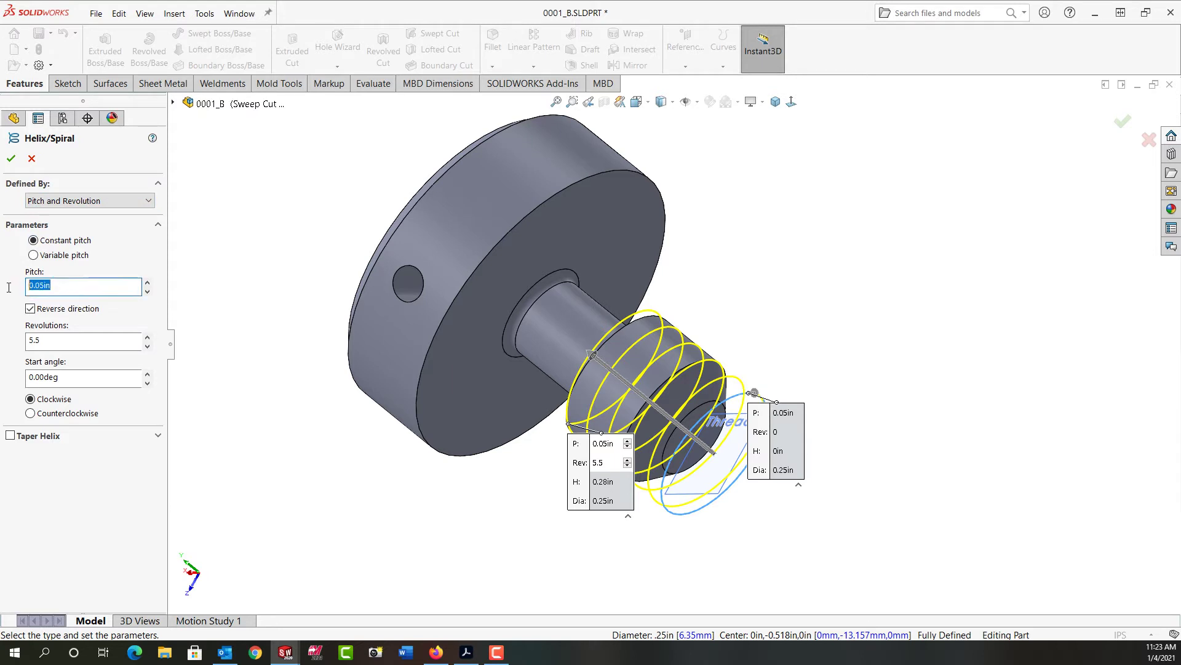
type("1/20")
key("Return")
middle_click_drag(316, 455, 403, 438)
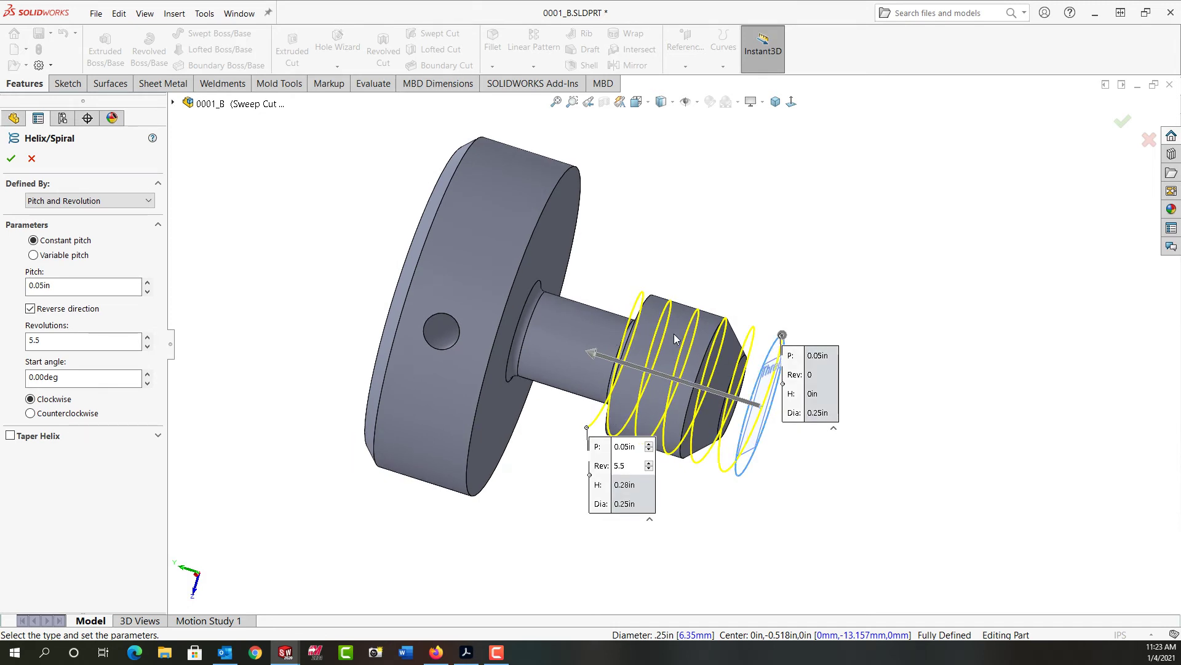
left_click(11, 158)
left_click(272, 276)
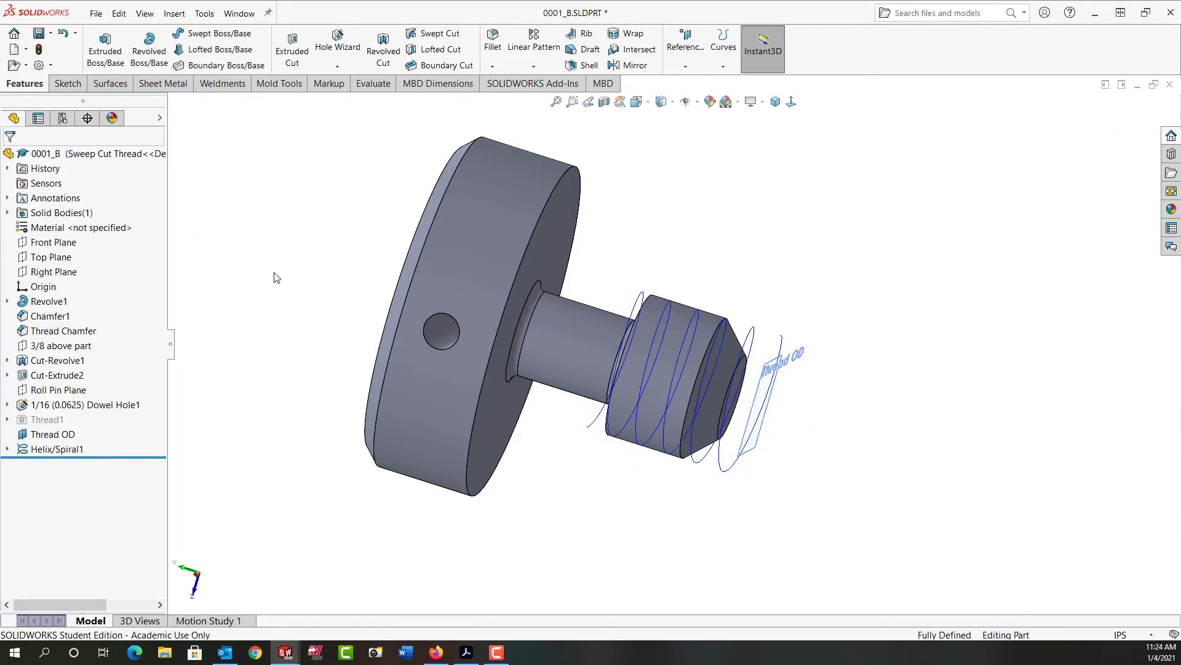
Step: Hide the Thread OD plane and select the Right Plane in the tree
left_click(65, 436)
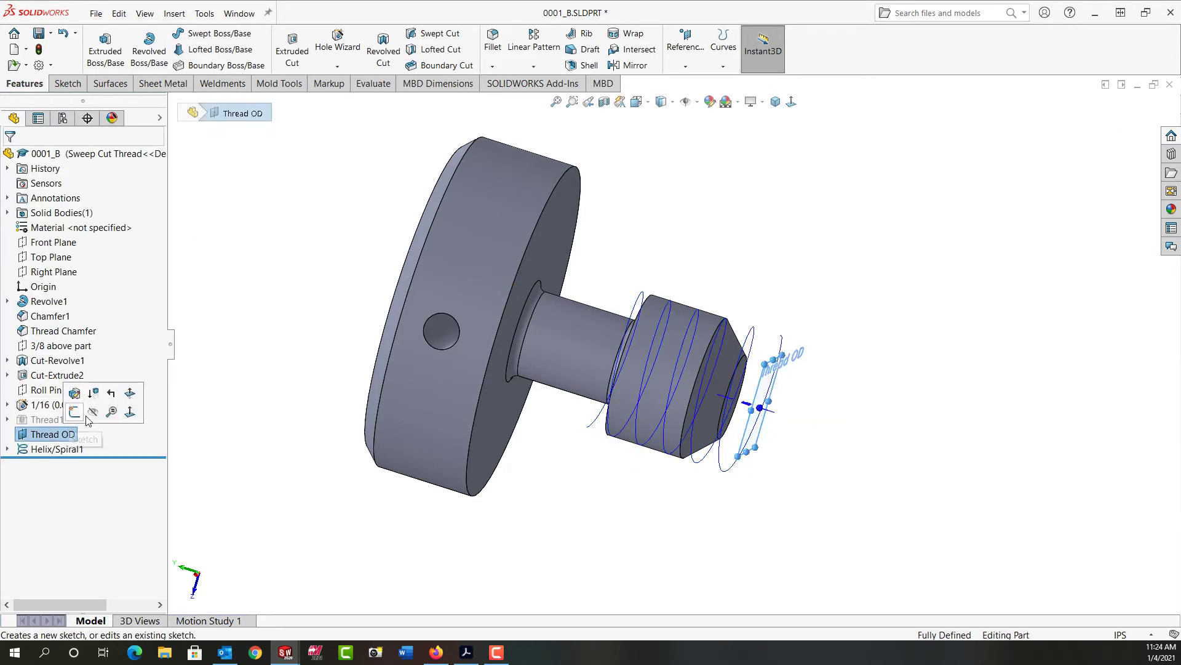
left_click(94, 416)
middle_click_drag(355, 434, 342, 435)
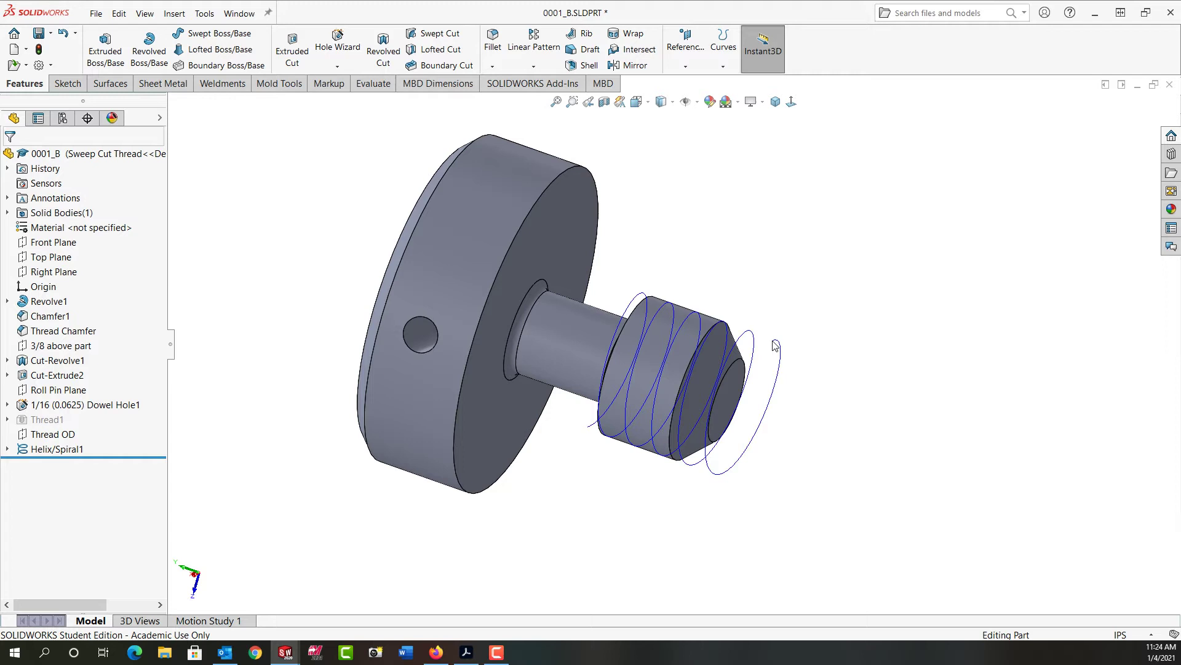
left_click(53, 272)
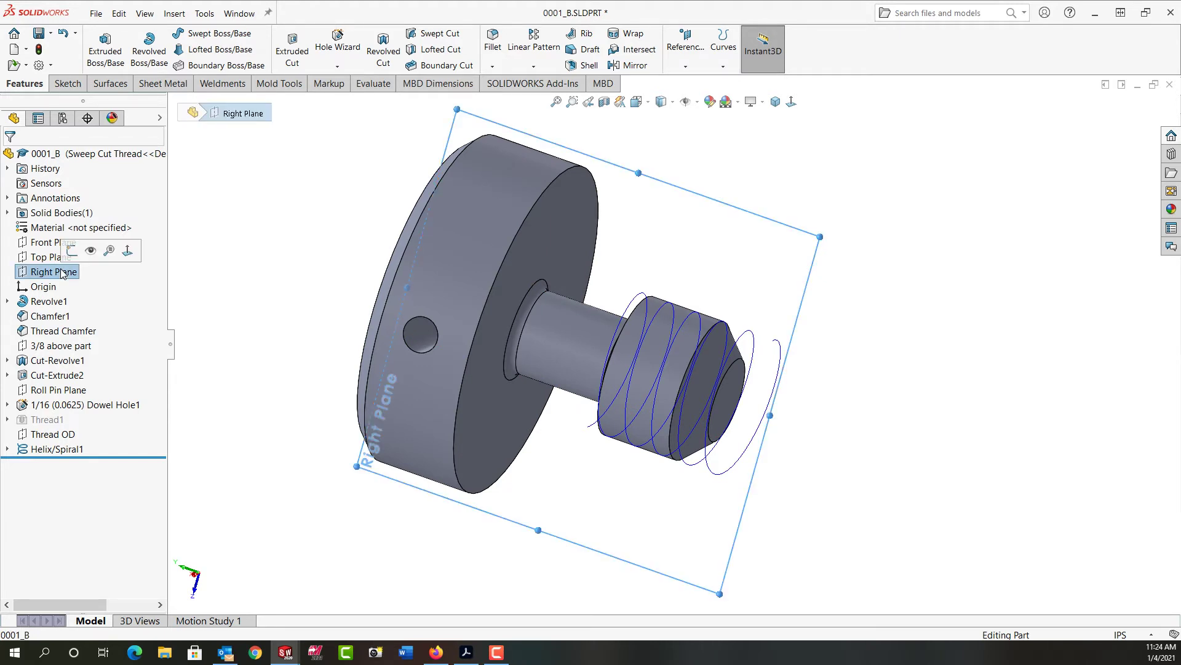
Step: Start a sketch on Right Plane, viewed normal, and draw the closed four-sided thread profile
left_click(72, 250)
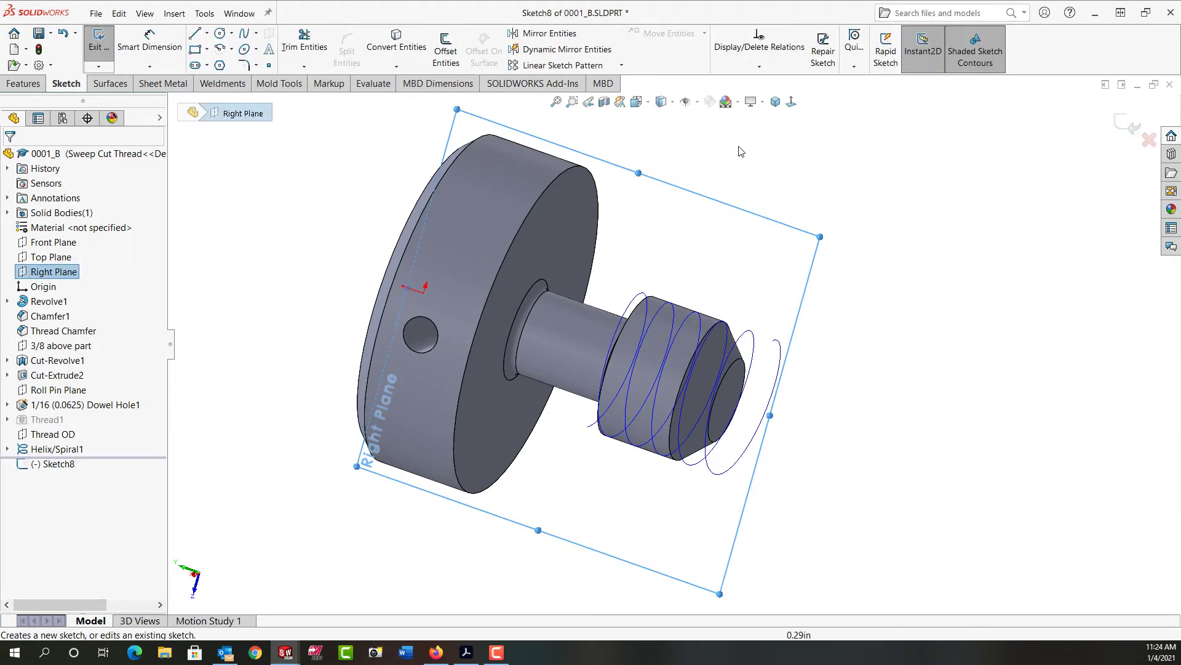
left_click(792, 103)
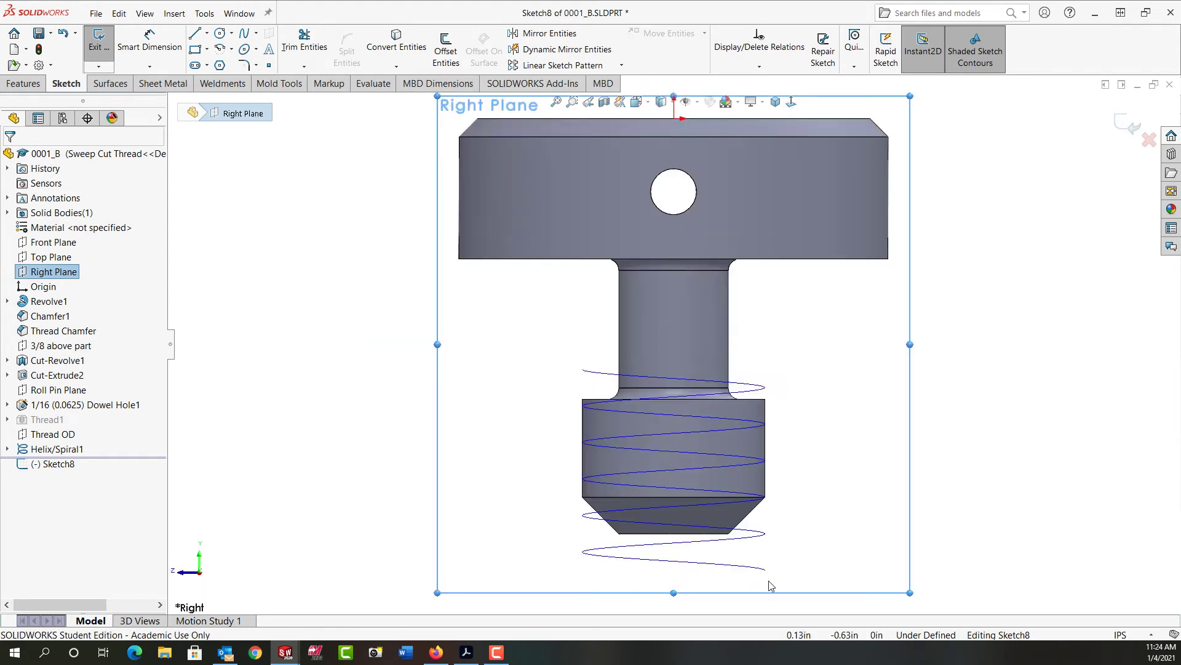
scroll(762, 580, "down", 5)
scroll(754, 539, "down", 2)
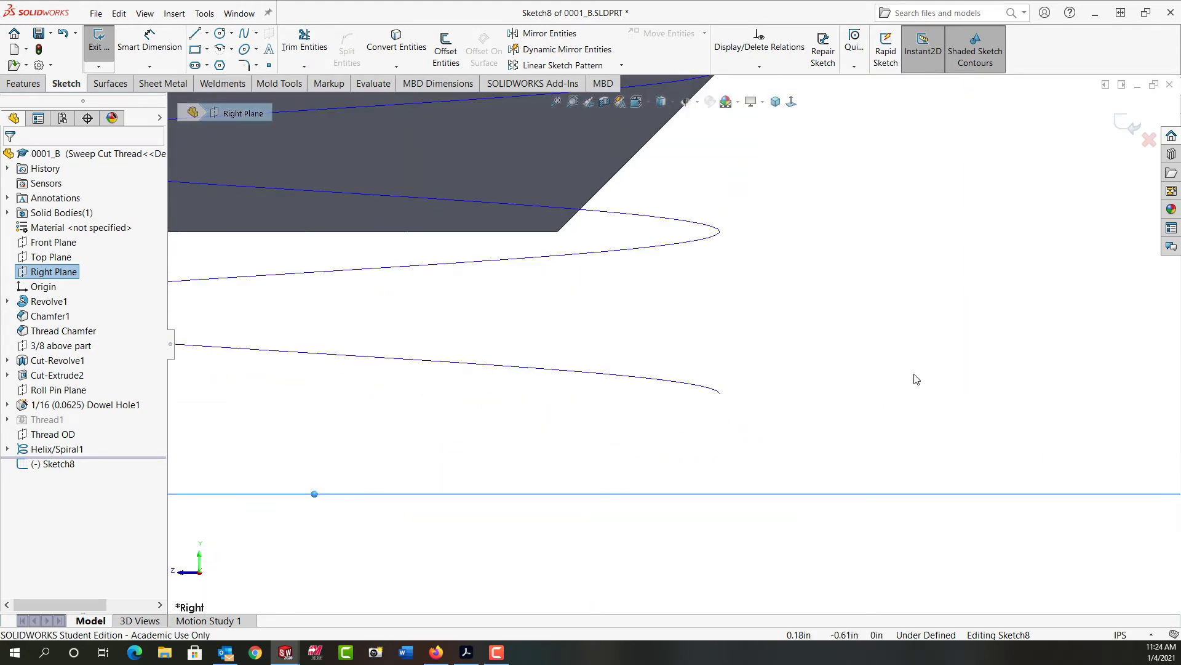
right_click_drag(916, 374, 849, 377)
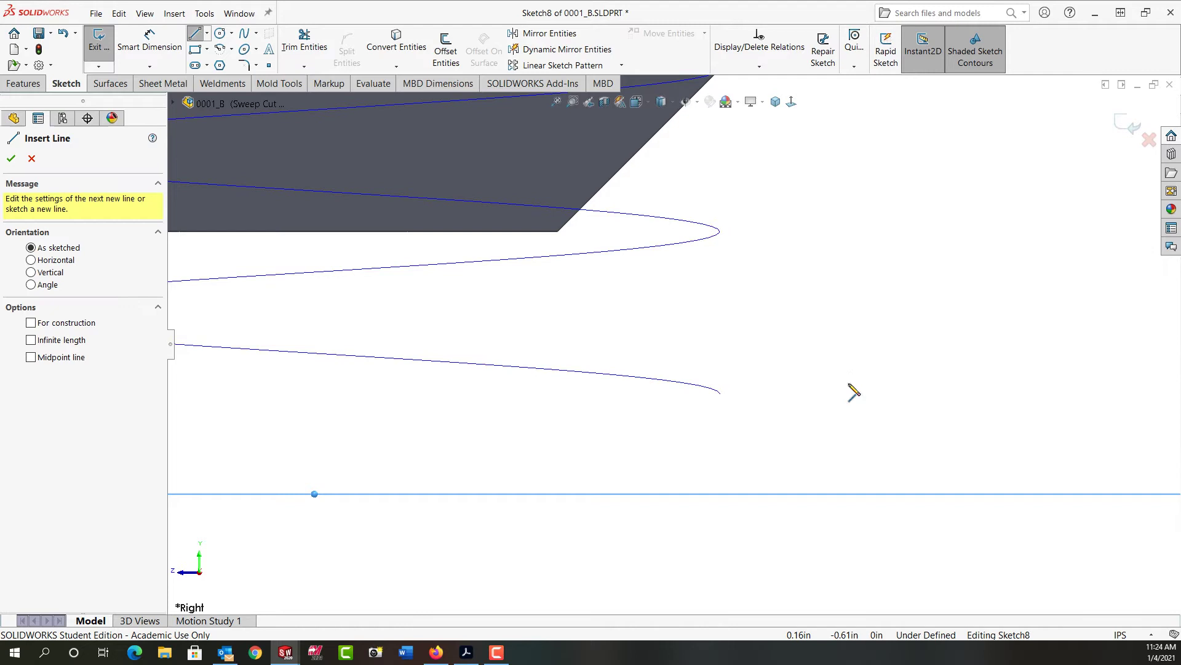
left_click(742, 463)
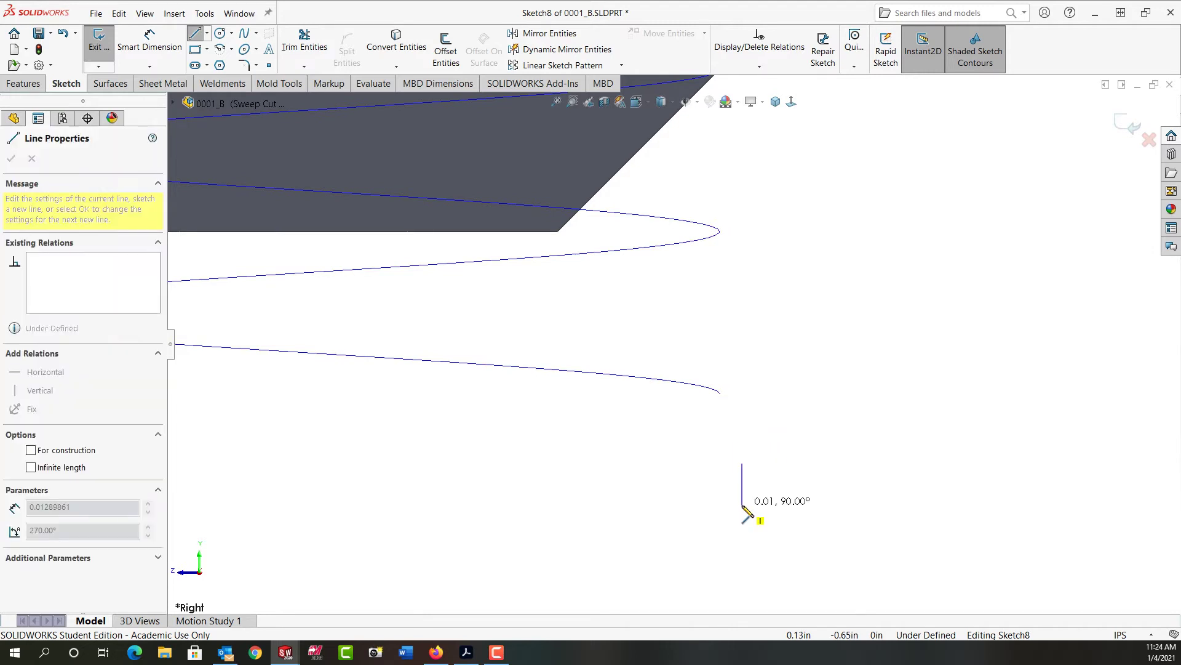
left_click(742, 504)
left_click(814, 544)
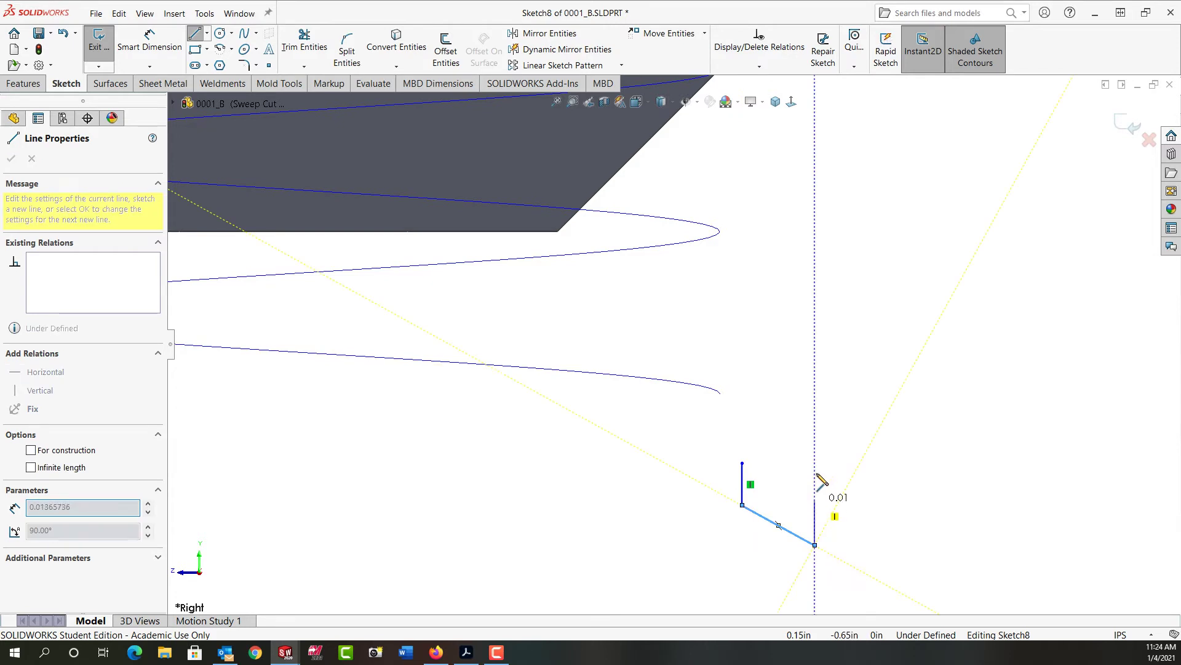
left_click(814, 421)
left_click(742, 463)
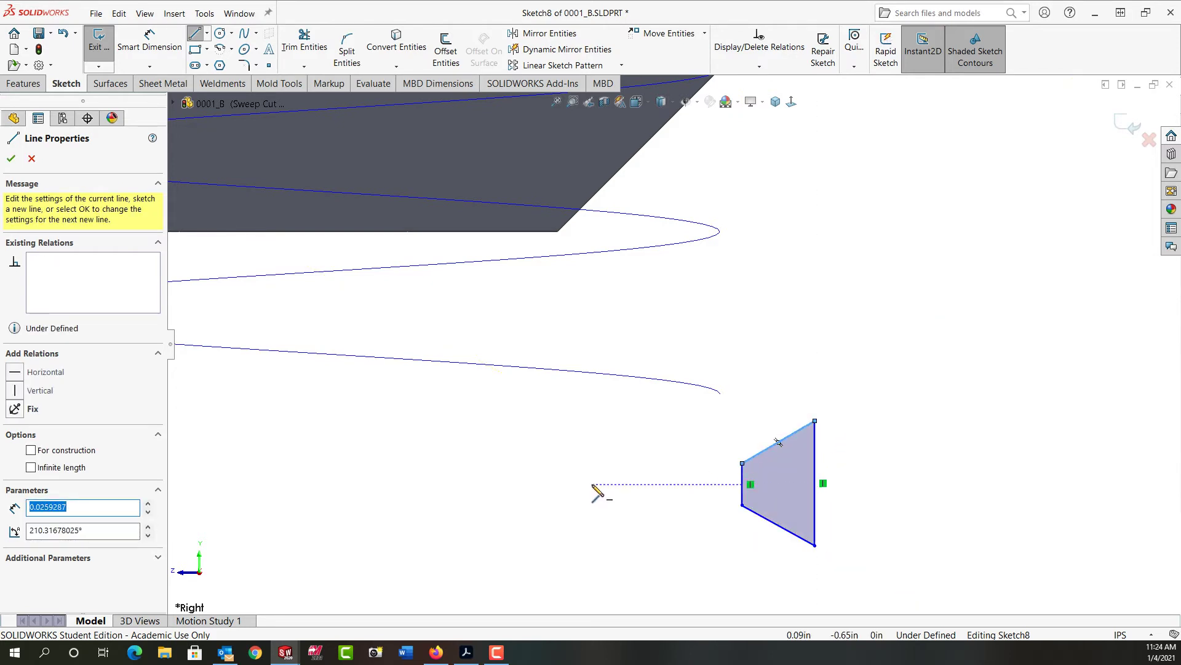
Step: Add a vertical and a horizontal centerline through the profile
left_click(208, 33)
left_click(199, 69)
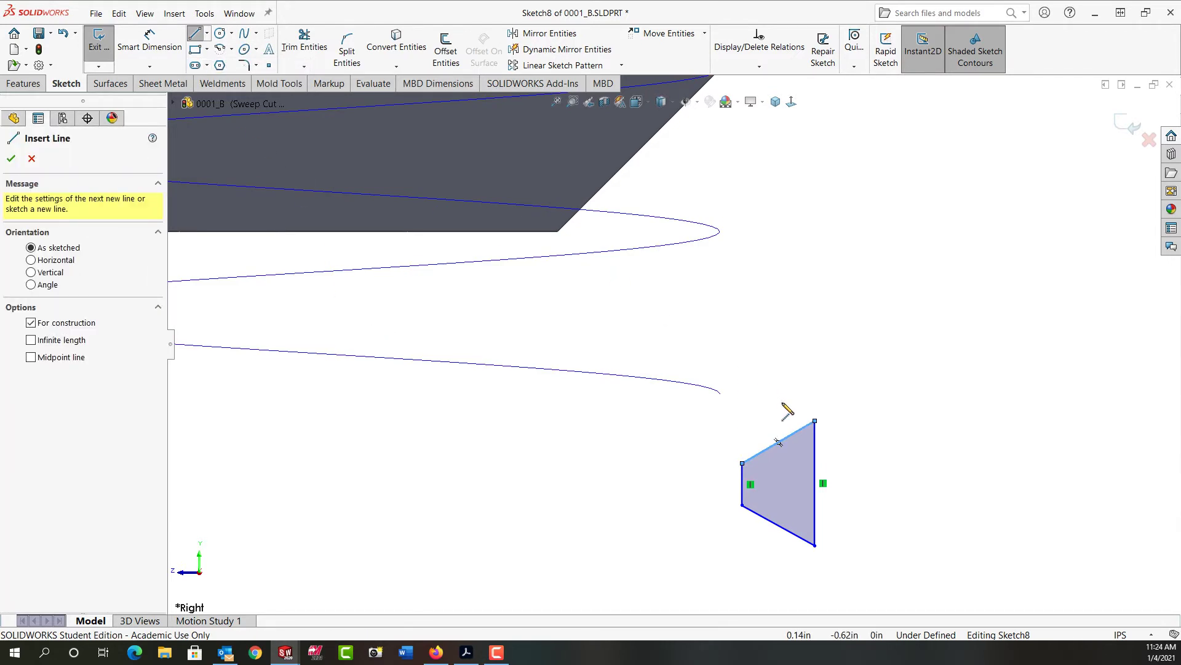
left_click(801, 431)
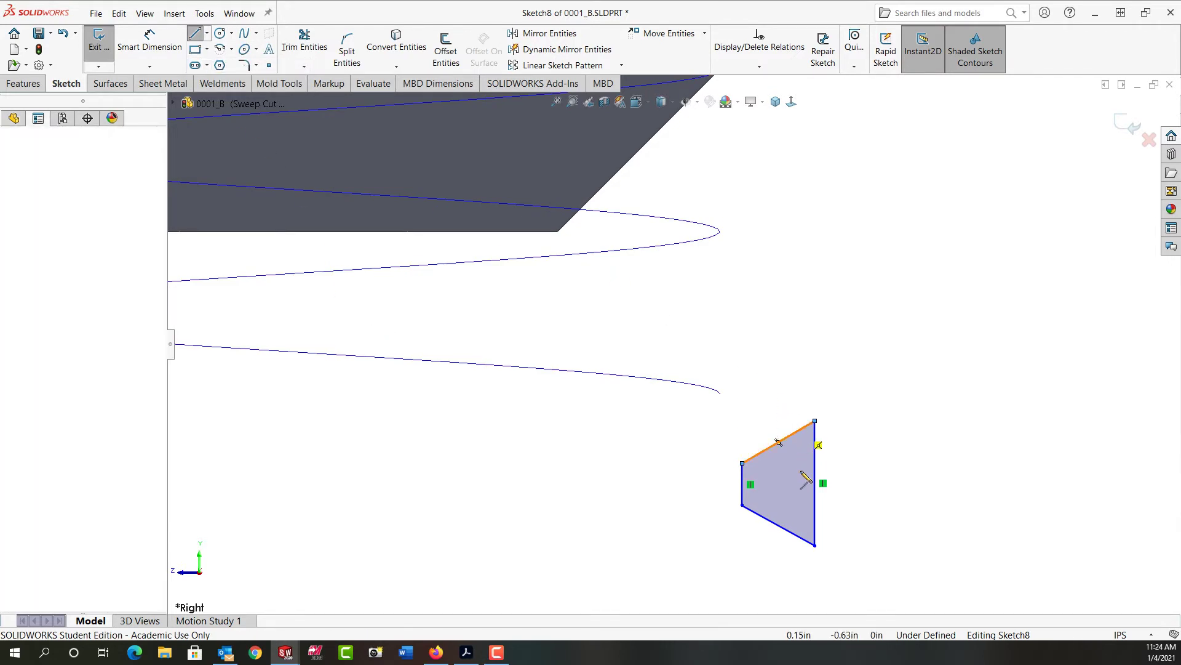
double_click(800, 538)
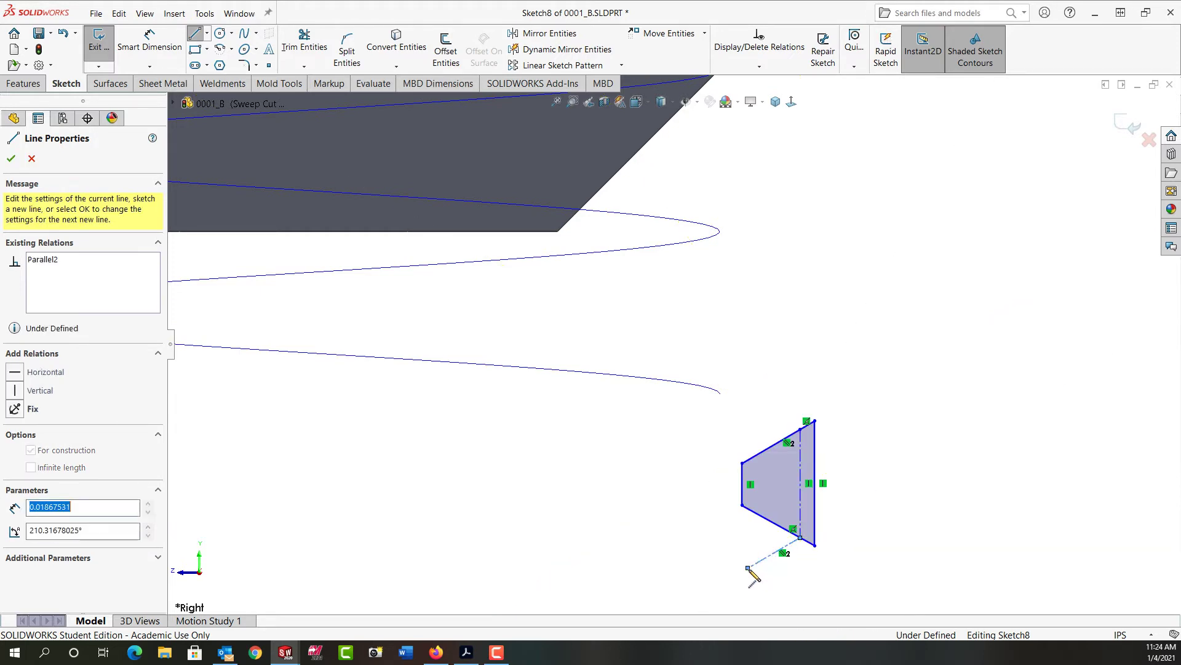
left_click(743, 485)
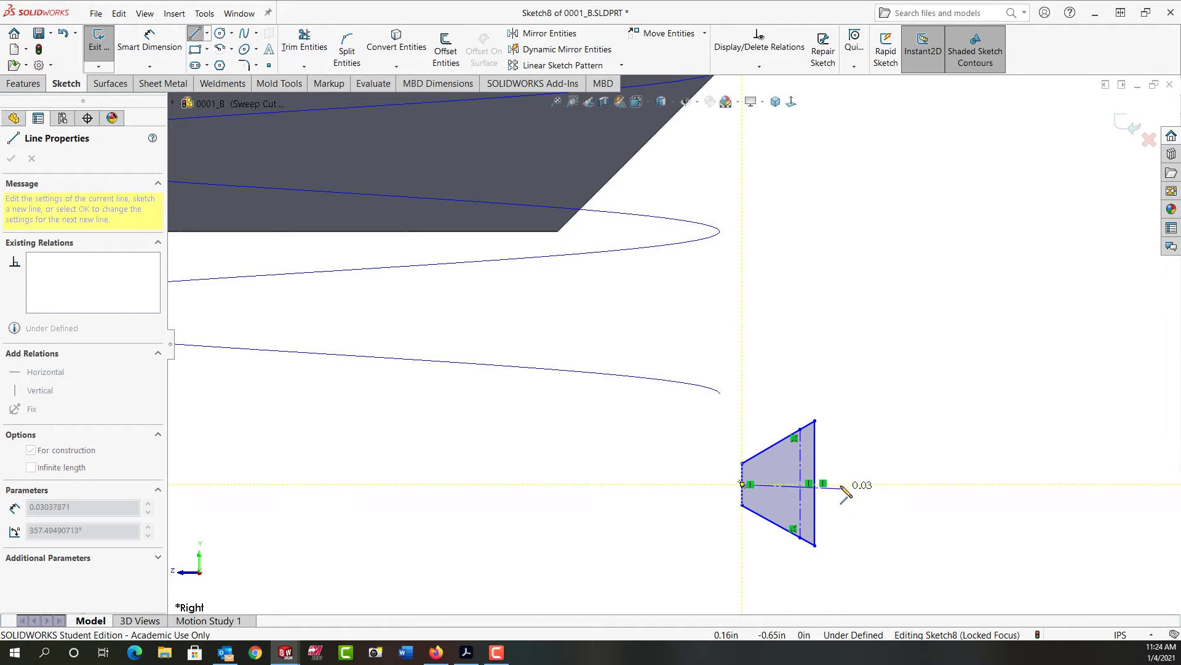
left_click(841, 485)
key("Escape")
key("Escape")
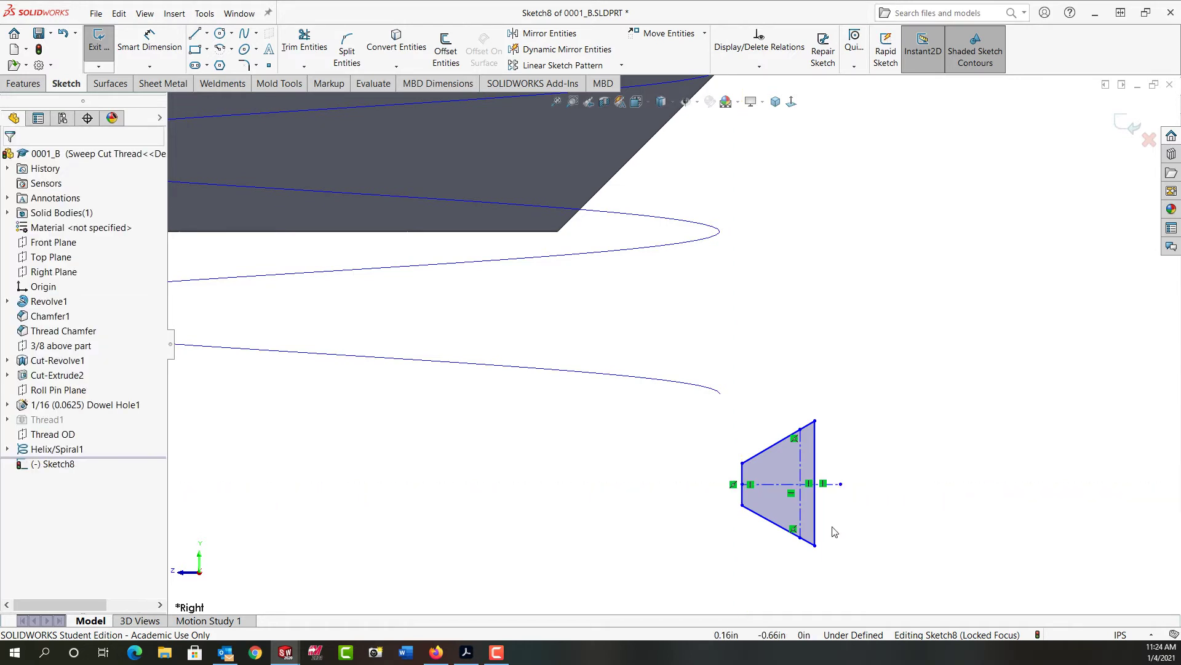
Step: Dimension the angle between the two slanted sides to 60°
scroll(768, 532, "down", 2)
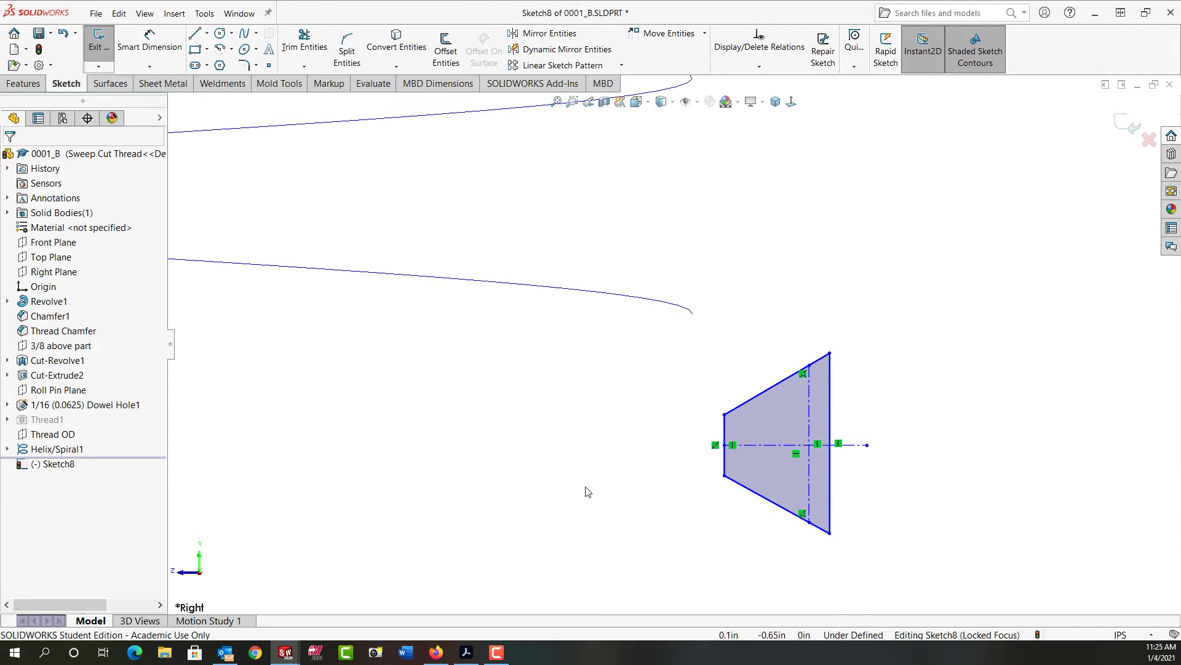
right_click_drag(566, 495, 554, 424)
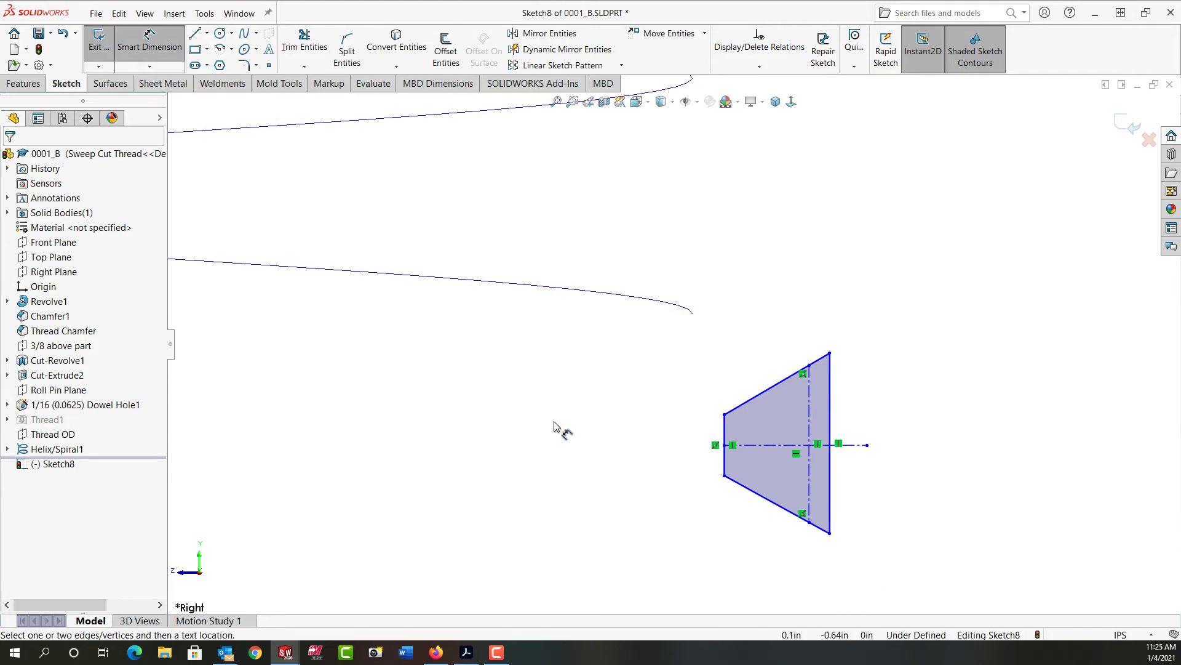
left_click(770, 387)
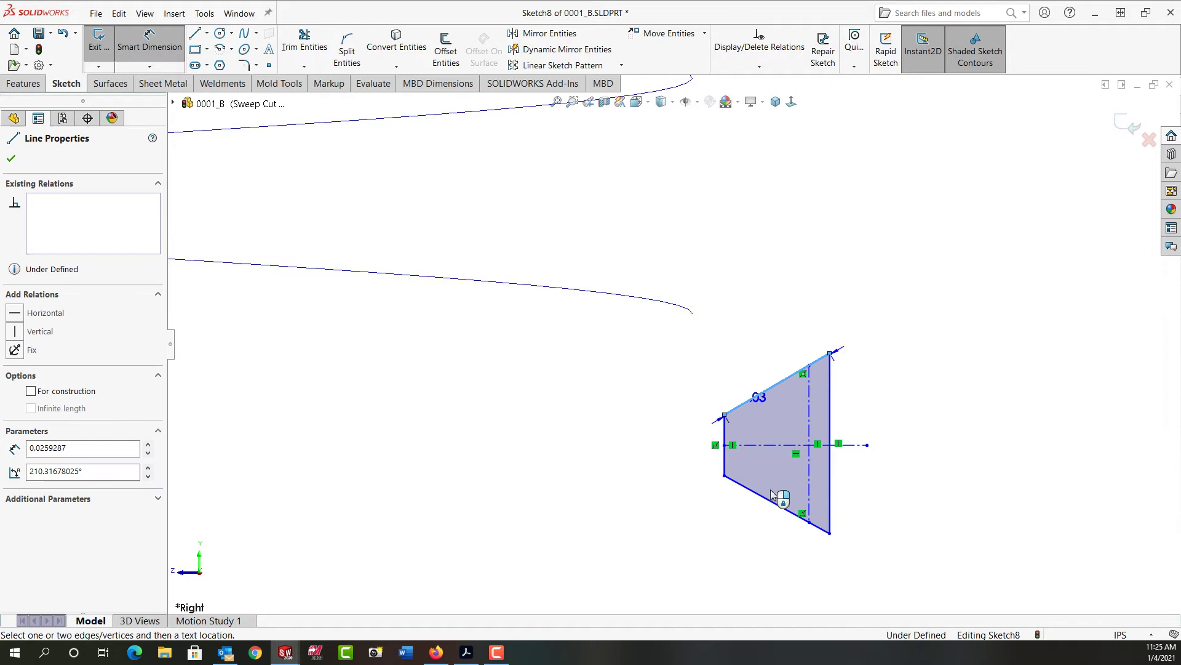
left_click(778, 503)
left_click(923, 460)
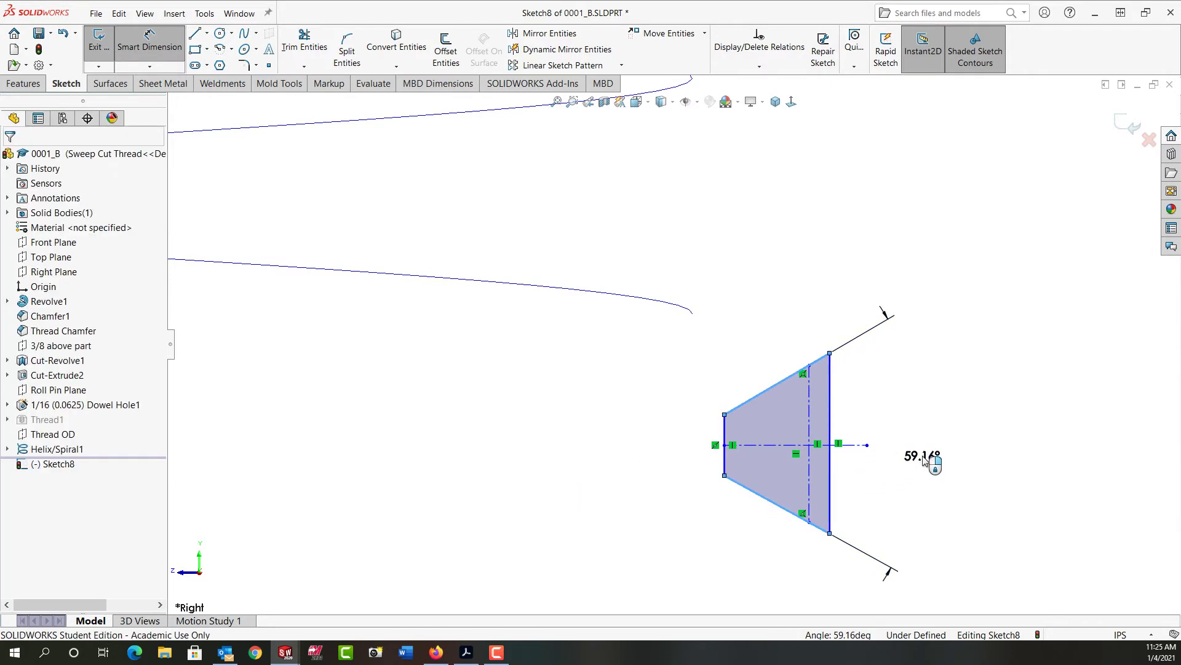
type("60")
key("Return")
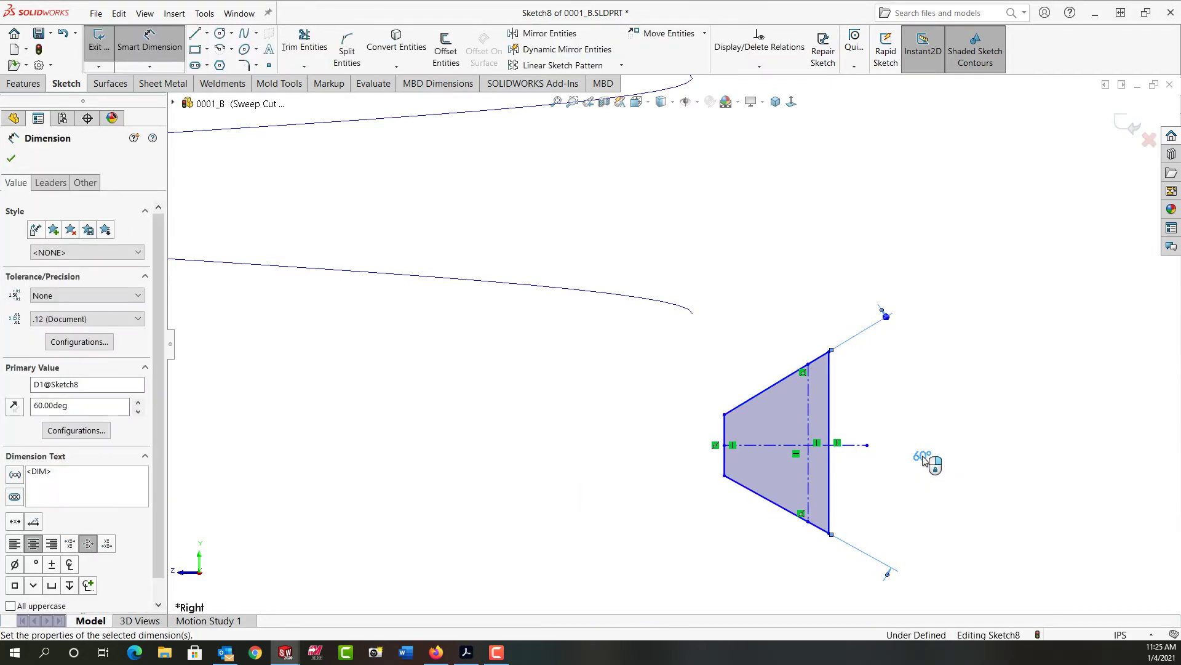
key("Escape")
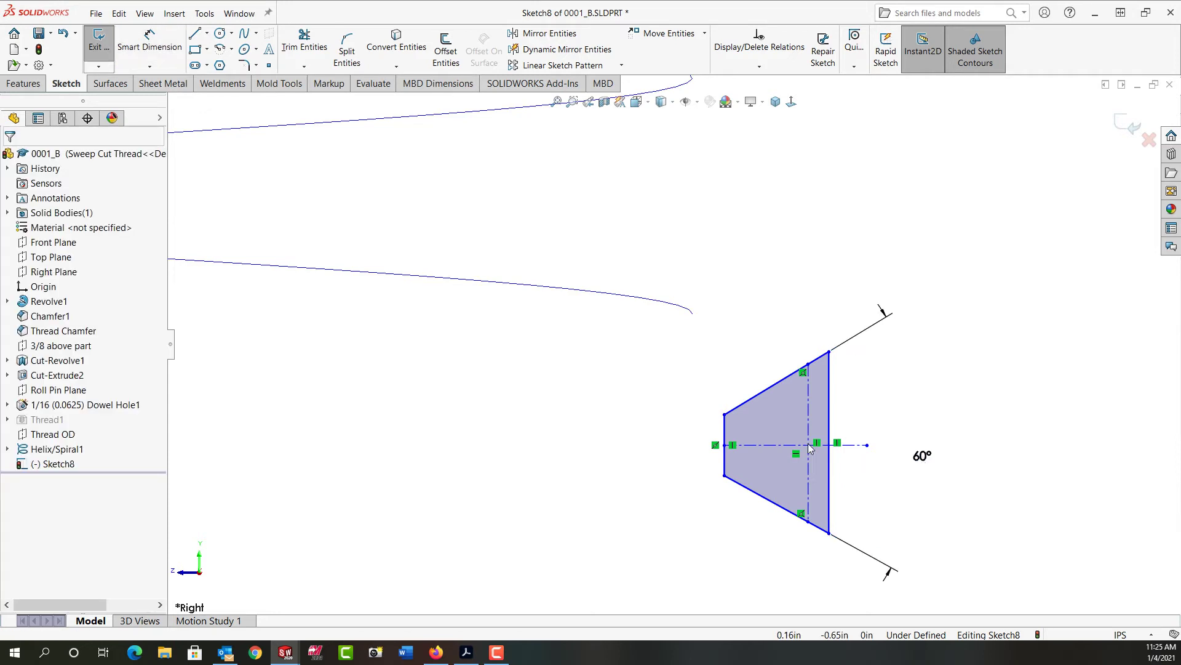
Step: Make the slanted sides symmetric about the horizontal centerline
left_click(773, 387)
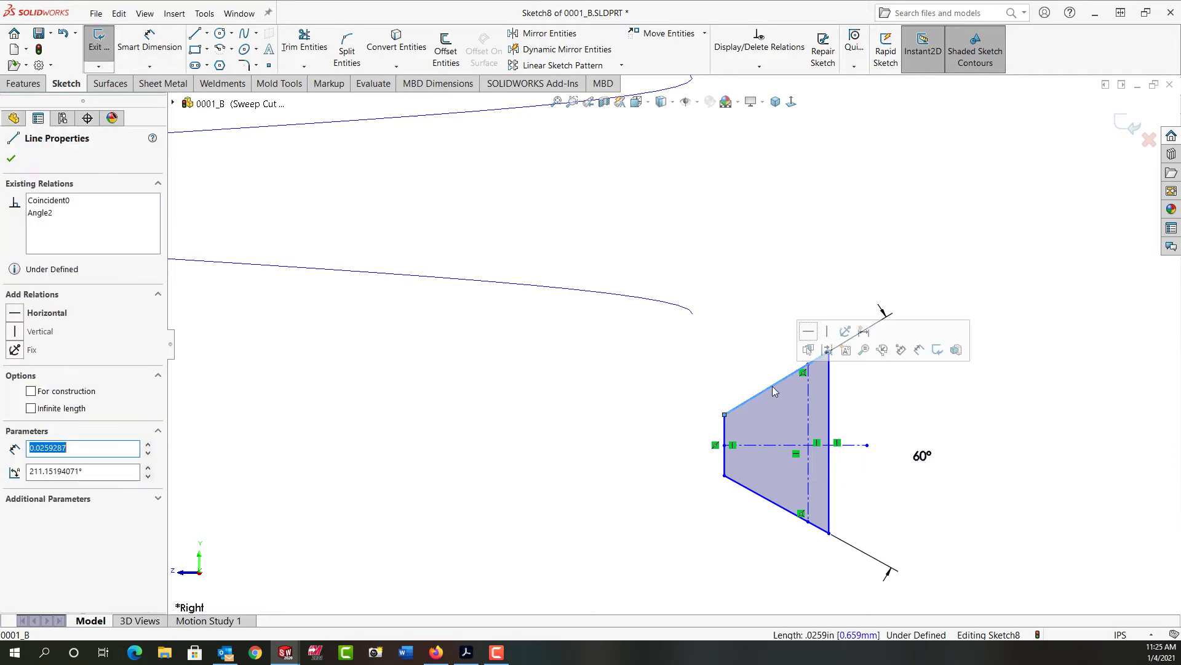
left_click(777, 506, "ctrl")
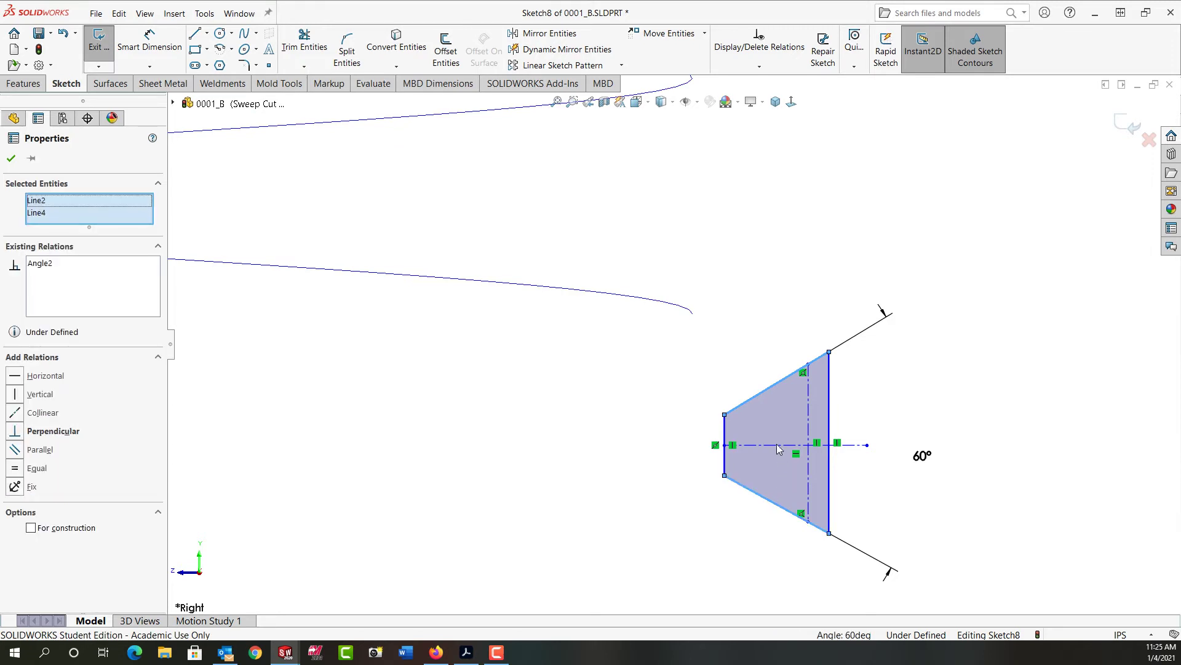
left_click(777, 446, "ctrl")
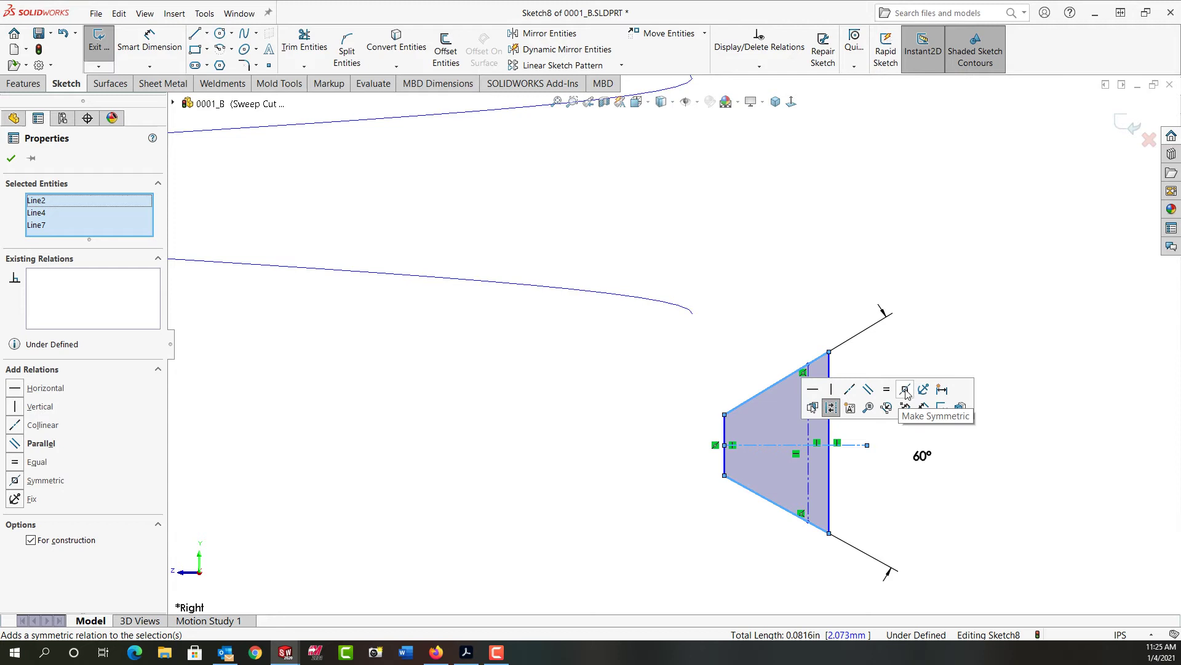
left_click(906, 390)
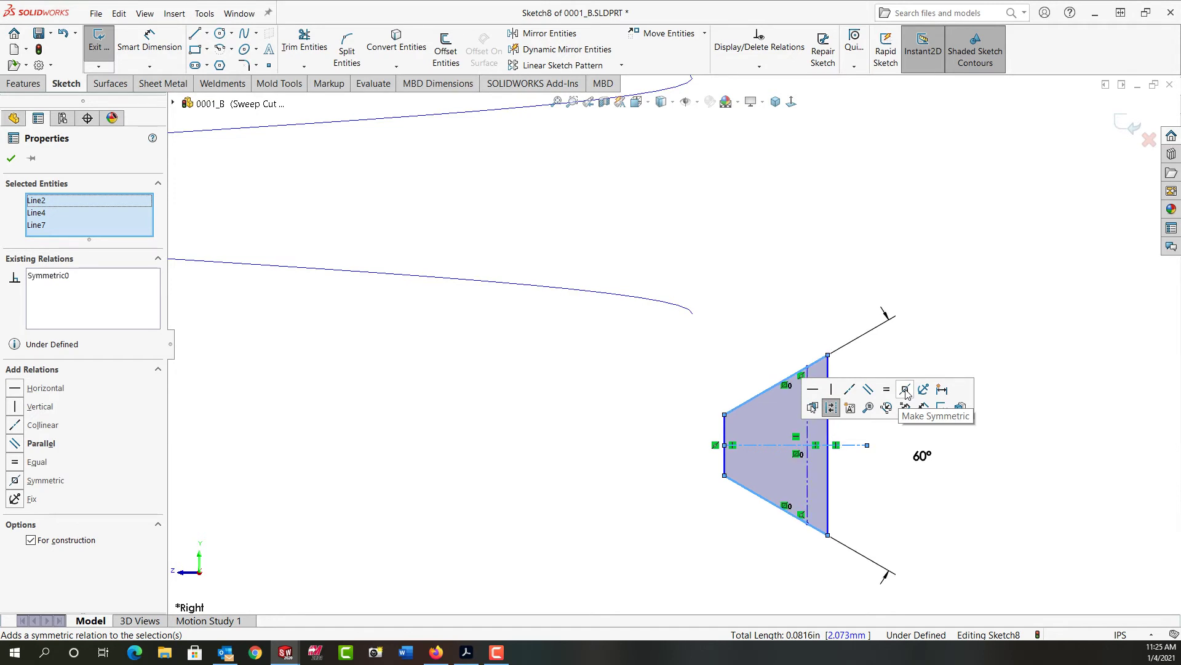
left_click(1026, 483)
Step: Dimension the vertical centerline to the right edge at 0.01in
right_click_drag(1008, 475, 997, 372)
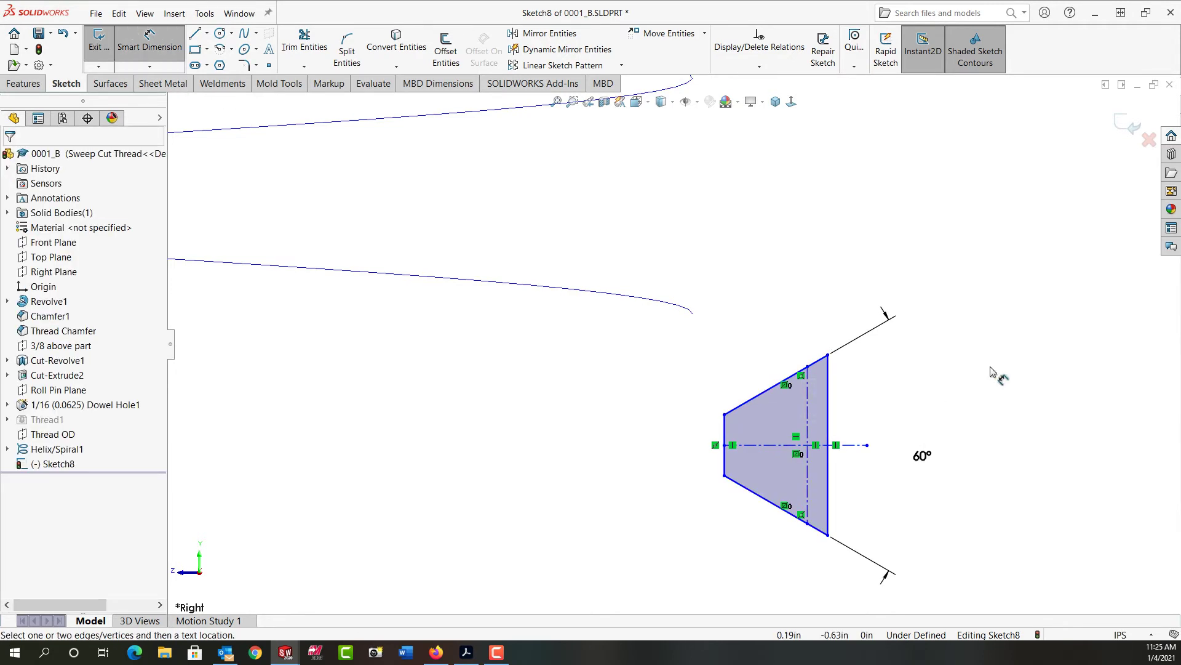
left_click(807, 400)
left_click(828, 408)
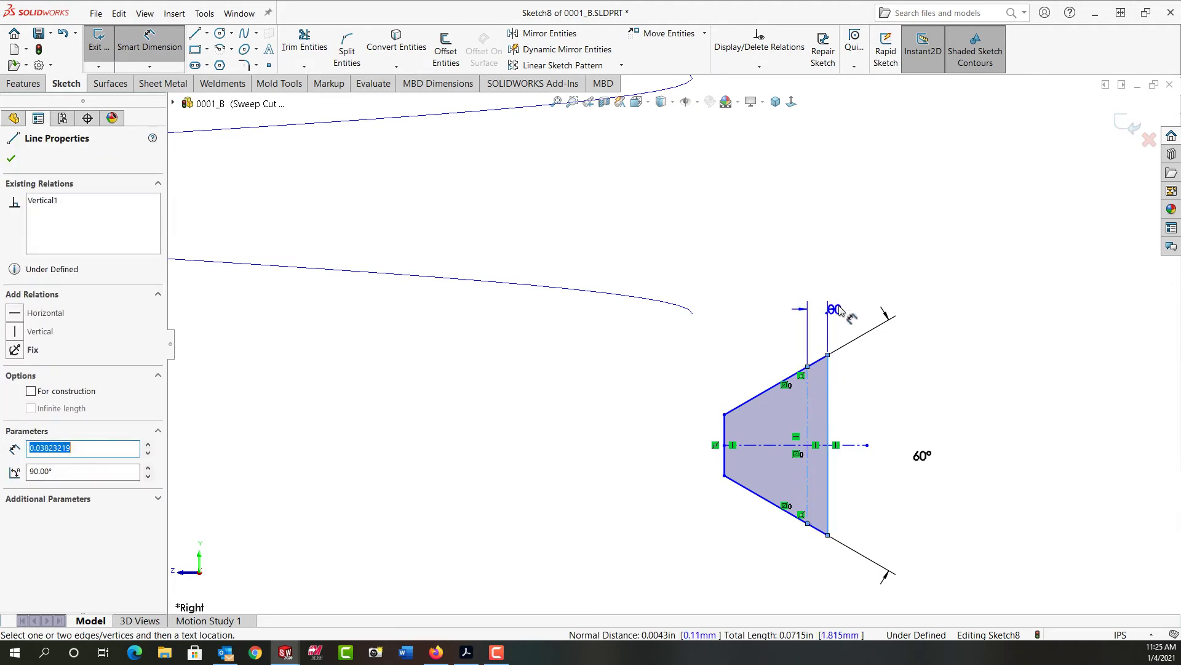
left_click(851, 302)
type(".01")
key("Return")
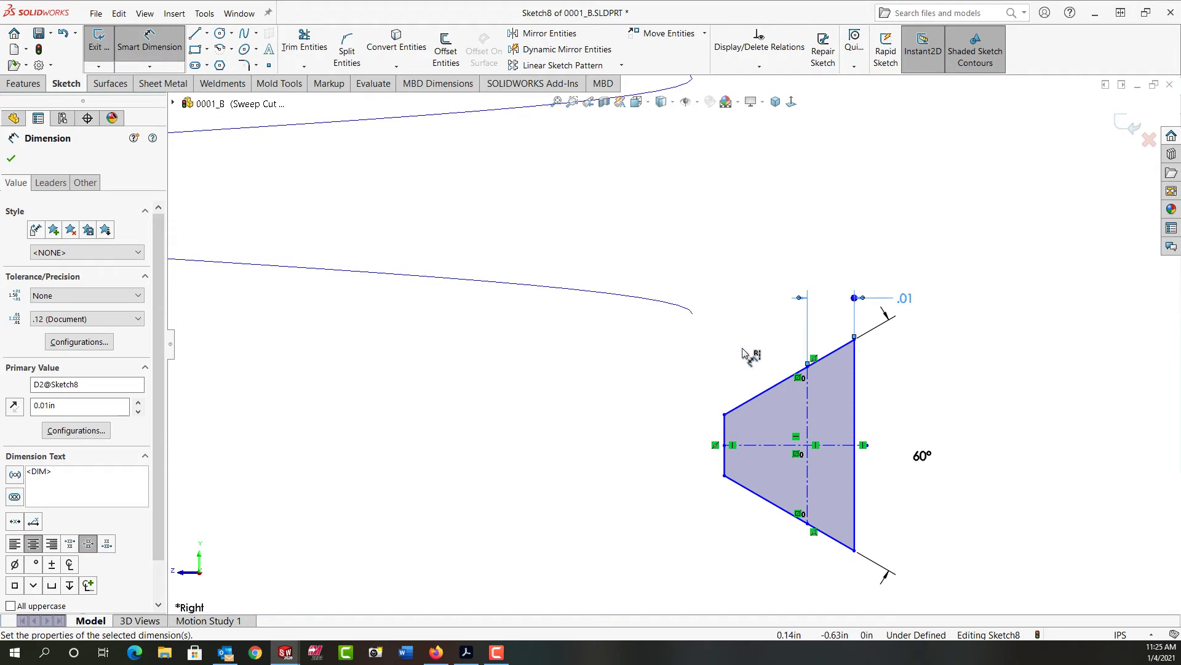
scroll(743, 352, "up", 5)
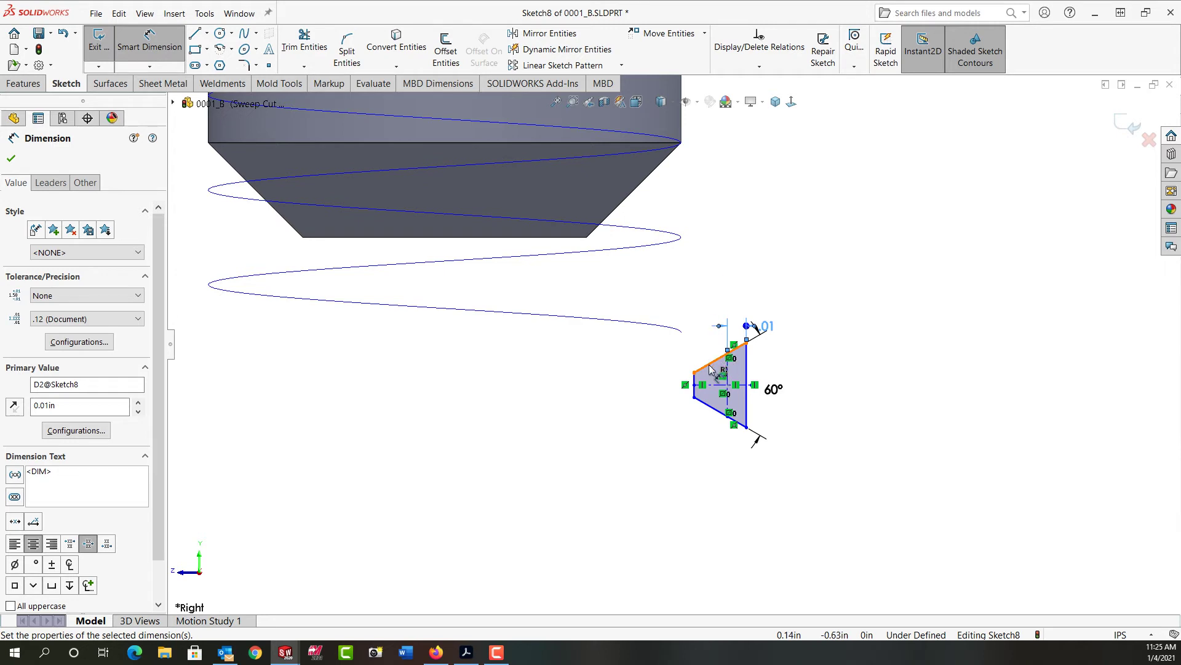
scroll(708, 392, "down", 5)
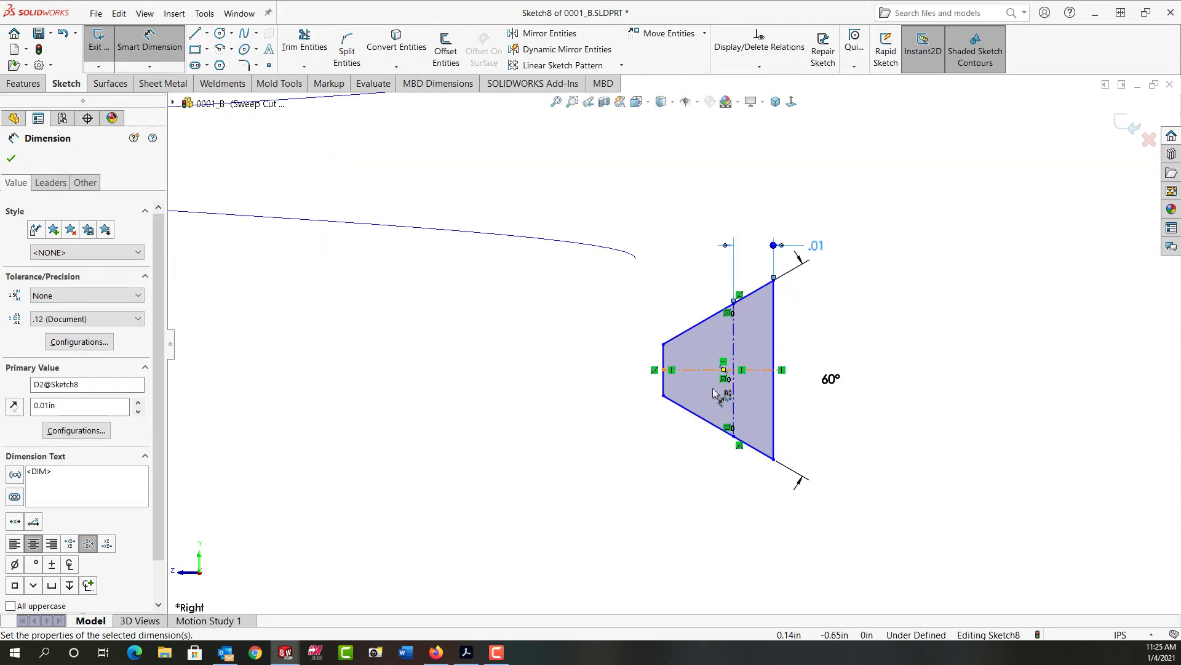
Step: Dimension the left edge-to-centerline distance as .61343*1/20
left_click(664, 388)
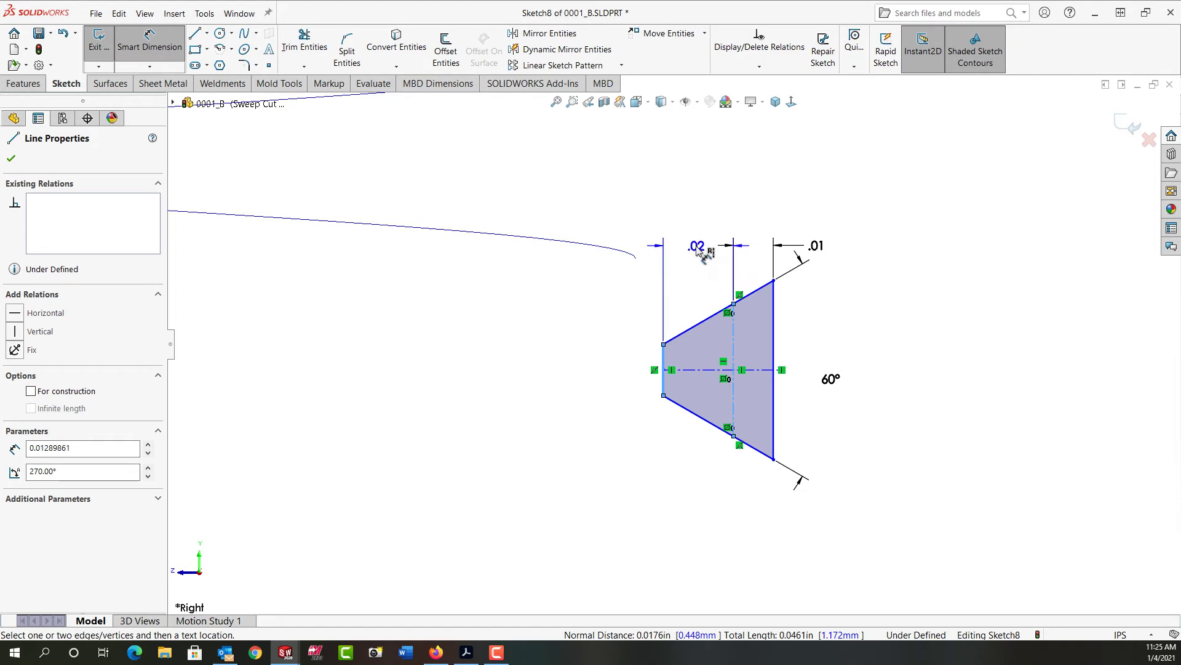
left_click(698, 248)
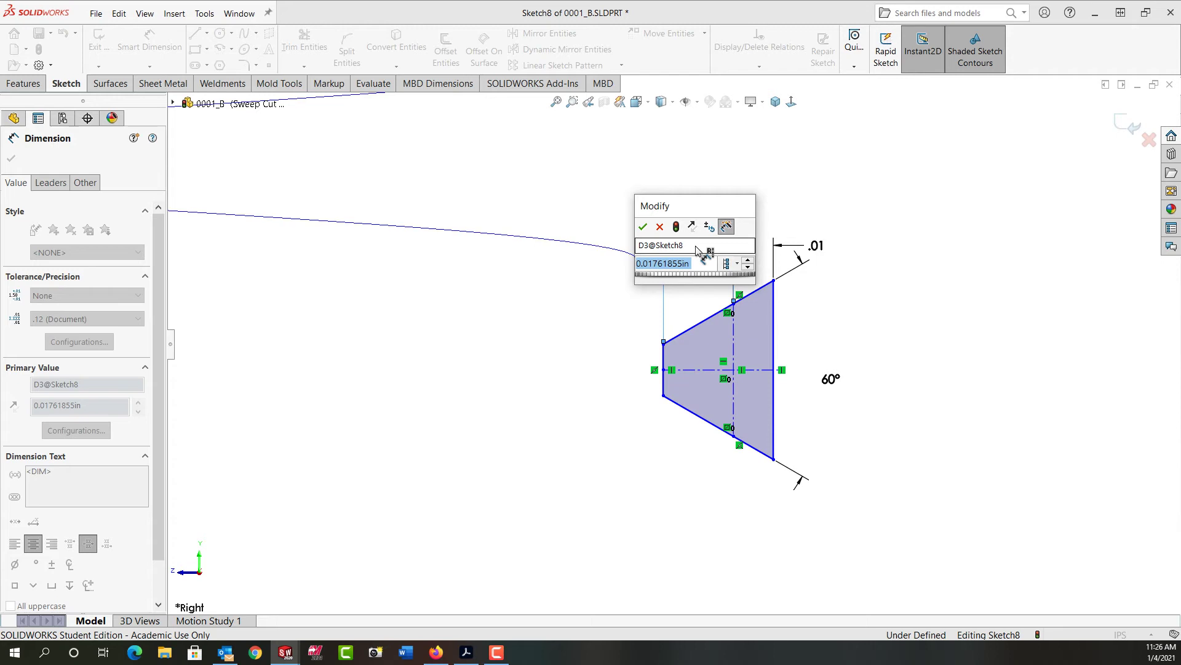
type(".61343*")
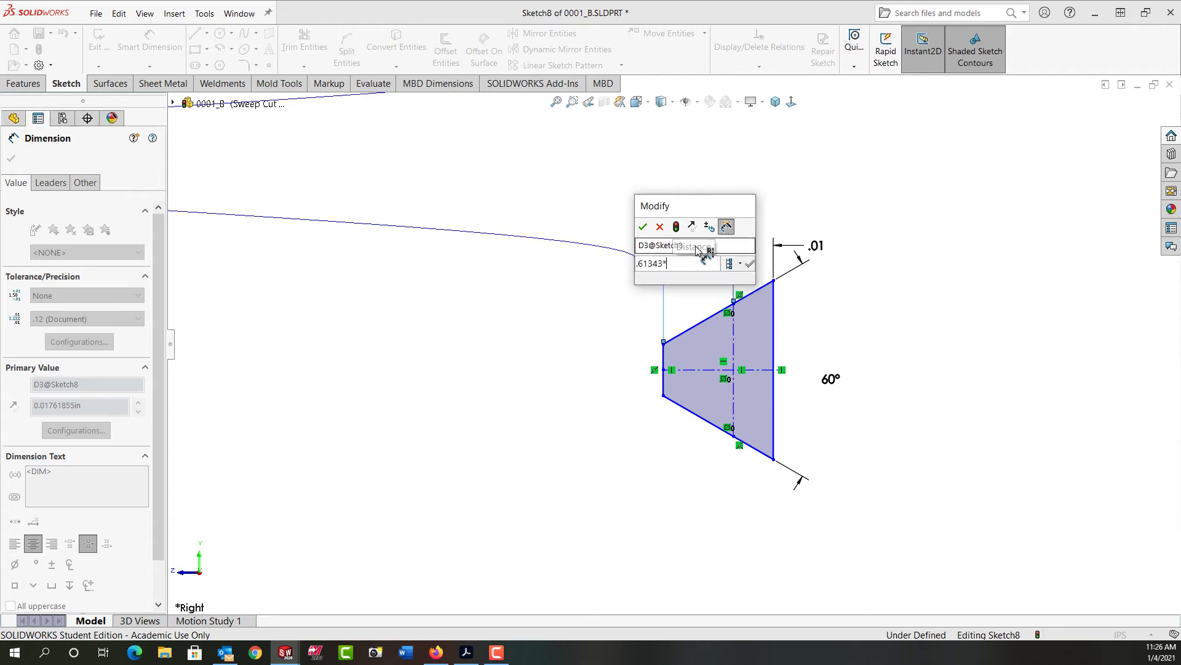
type("1/20")
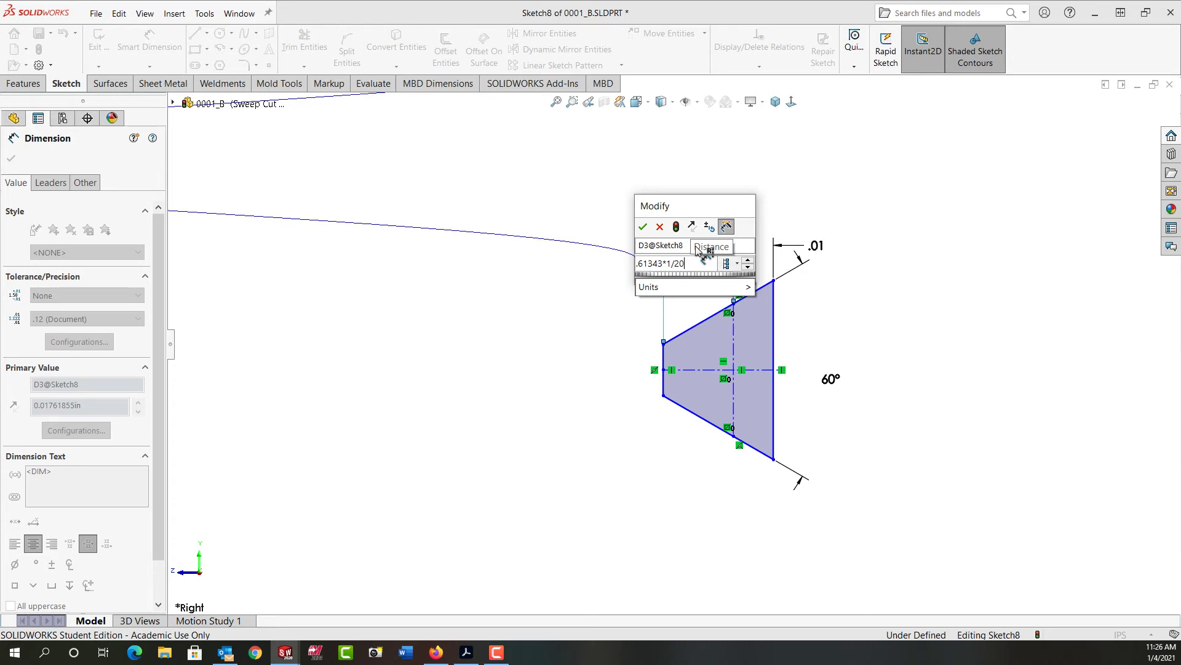
key("Return")
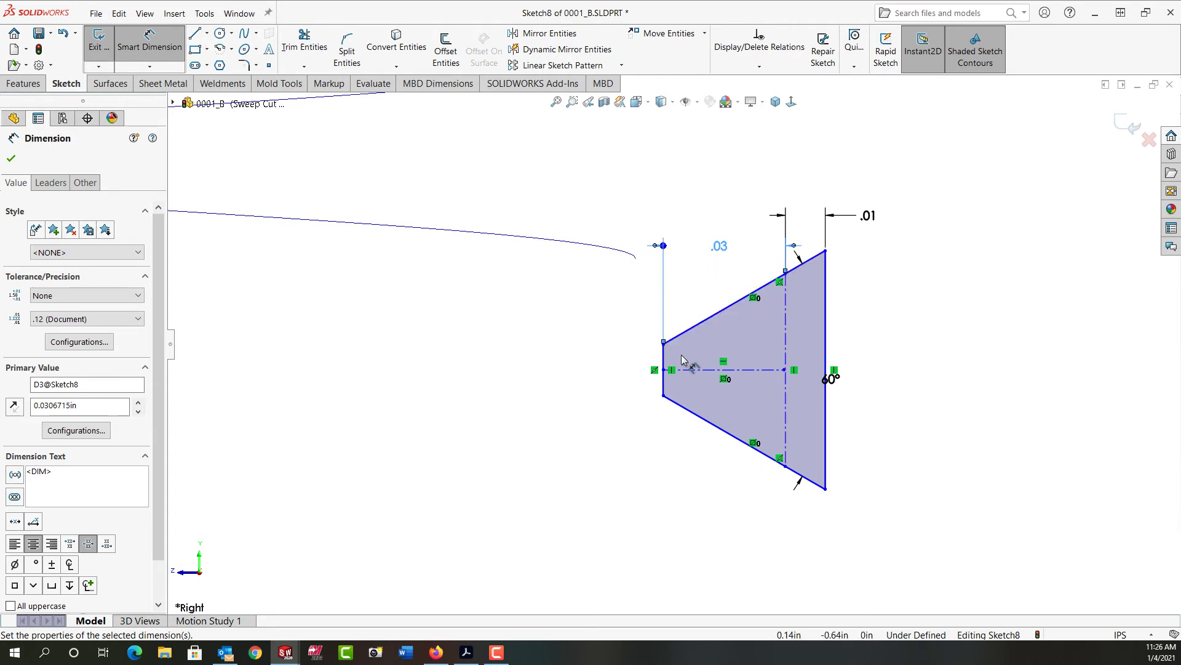
Step: Dimension the left edge's tip flat length as .125*1/20 and finish dimensioning
left_click(663, 362)
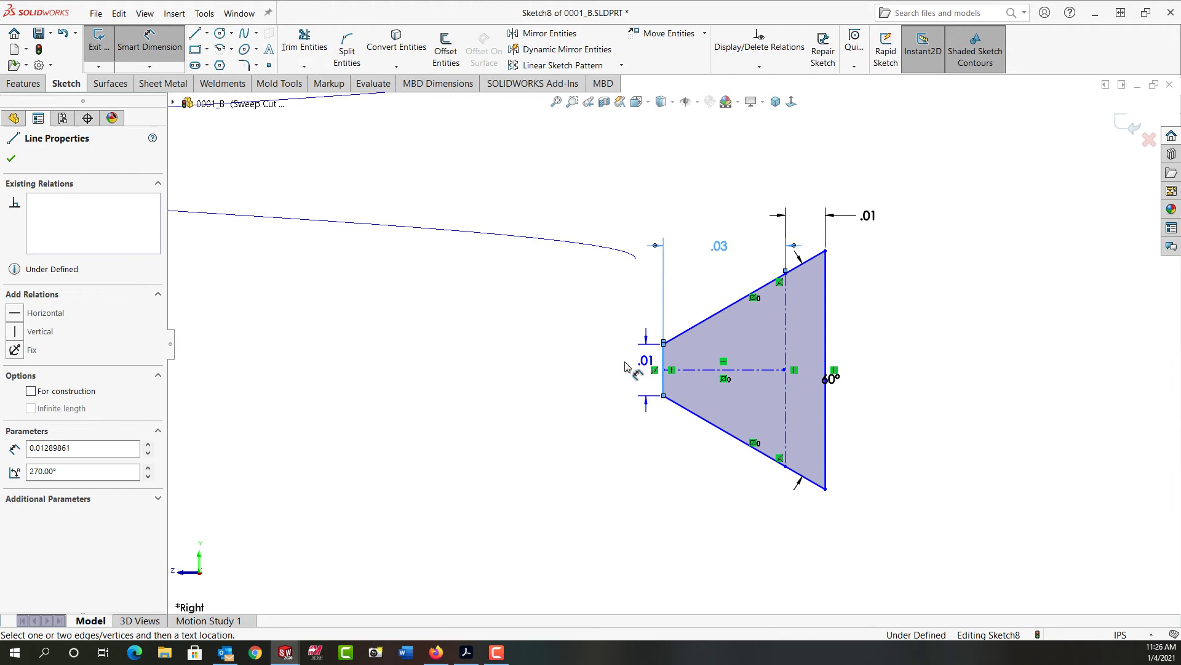
left_click(600, 373)
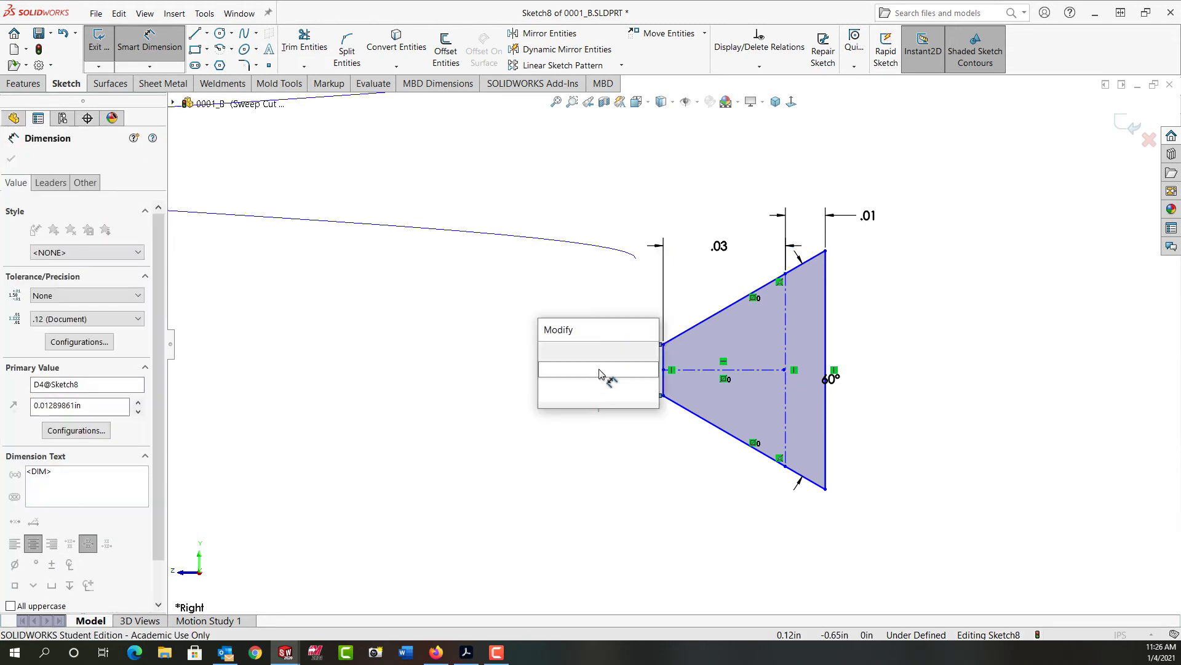
type(".125")
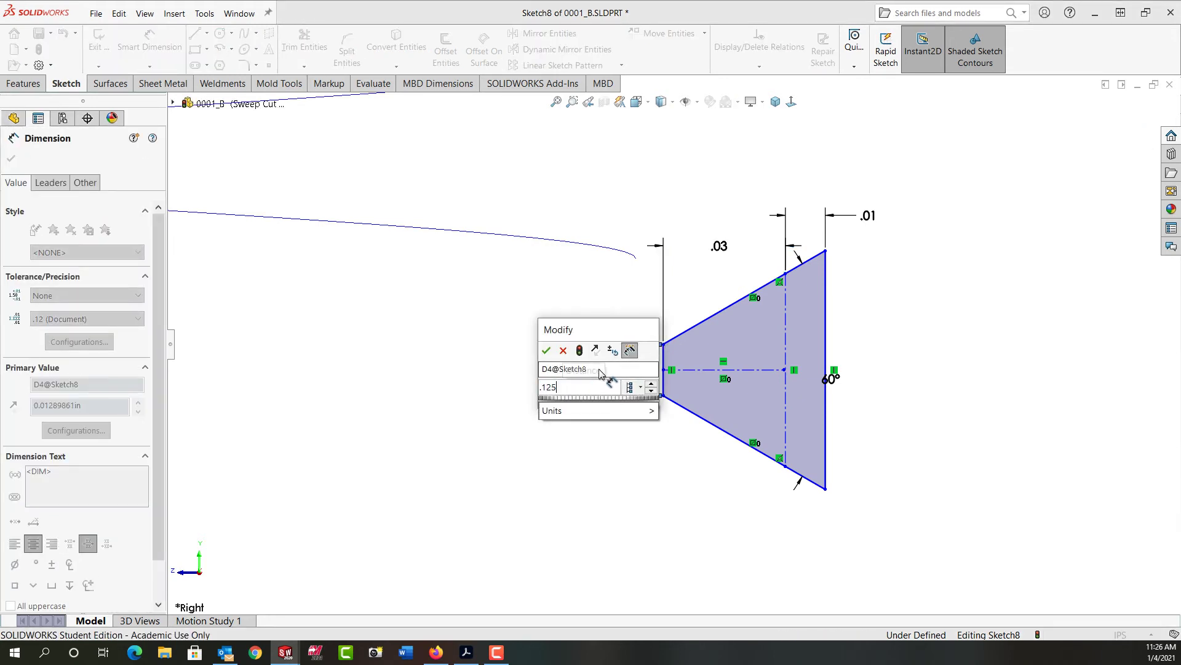
type("*1/20")
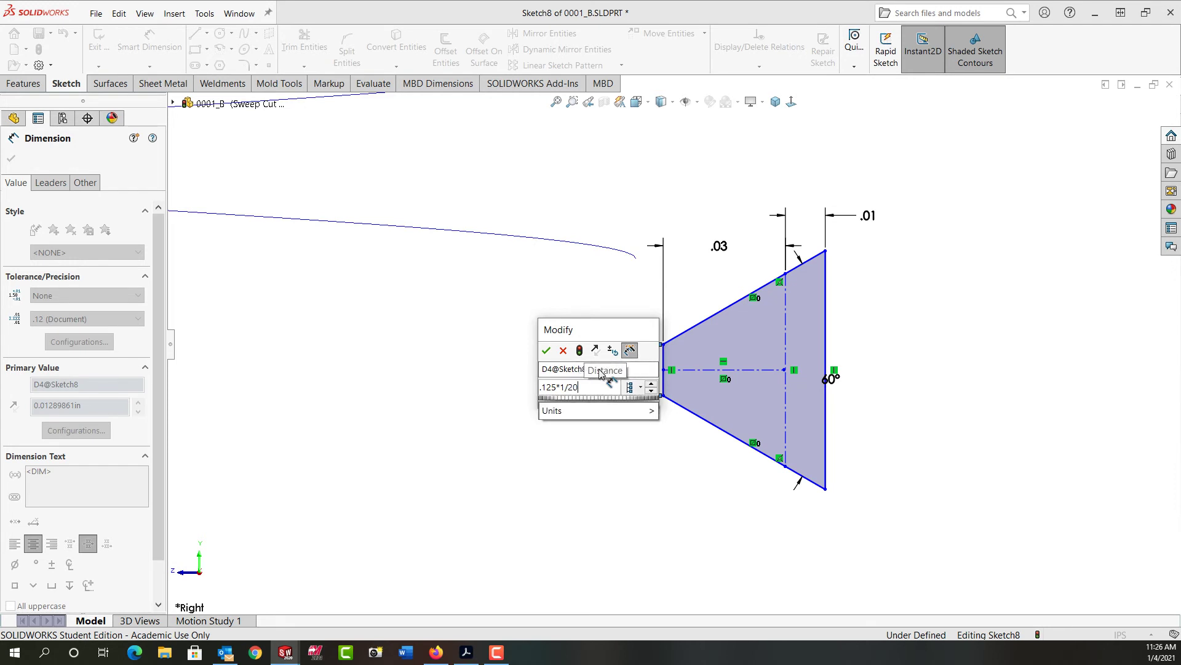
key("Return")
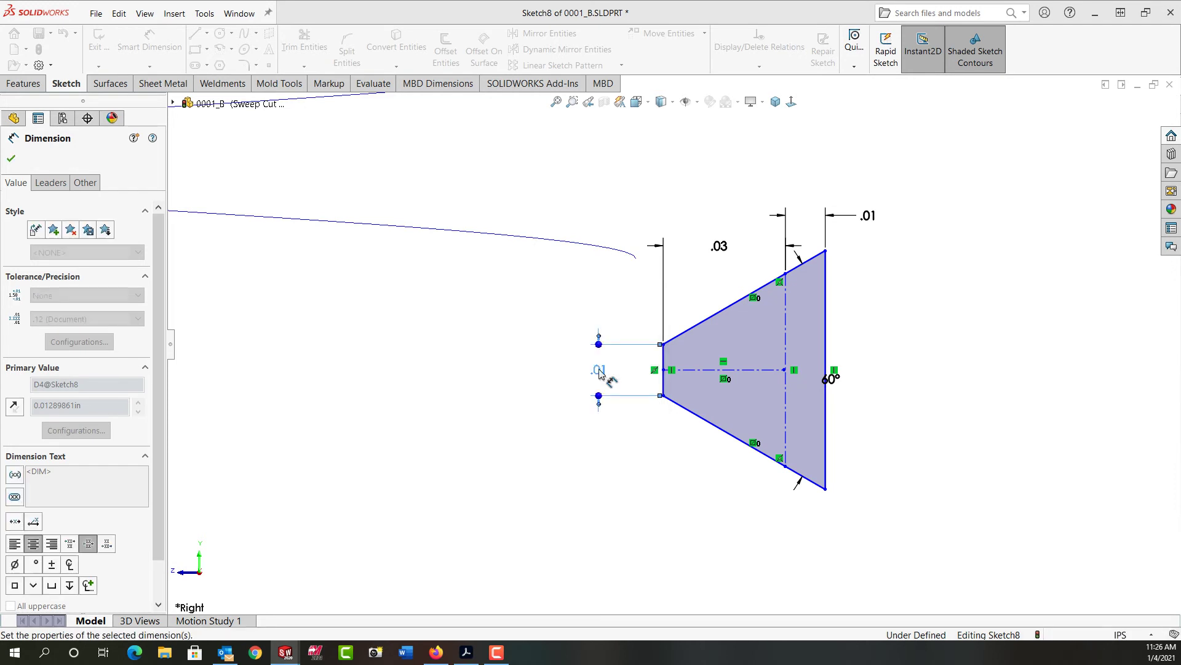
key("Escape")
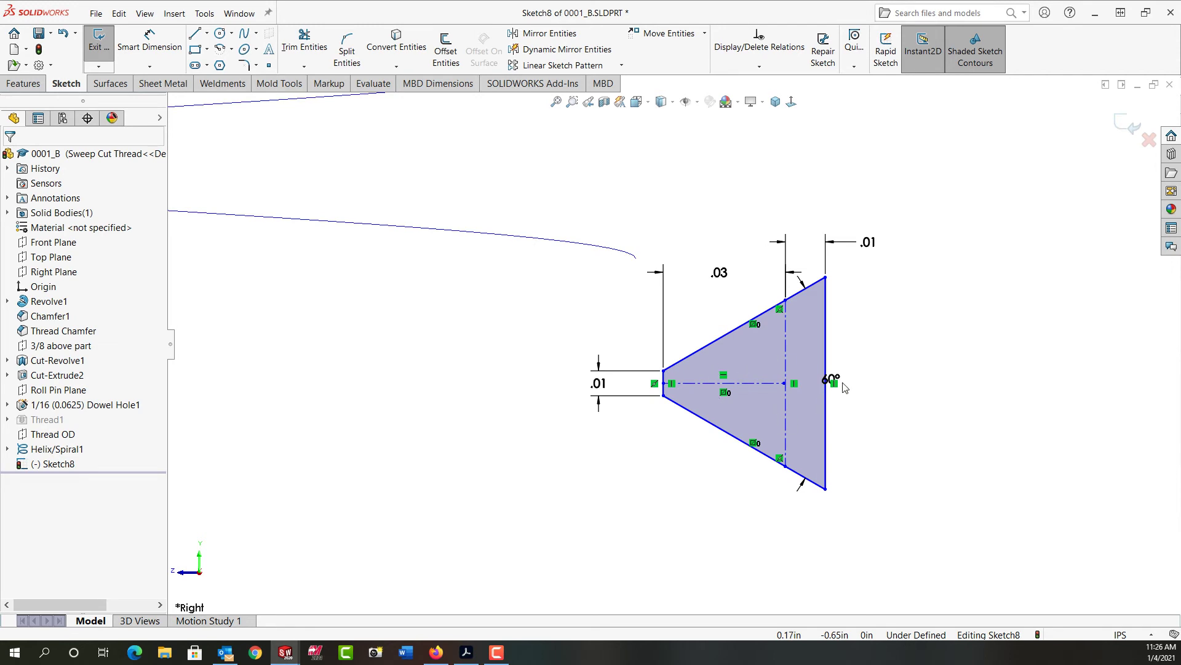
Step: Reposition the 60° angle dimension and mark it for drawings
left_click_drag(837, 382, 869, 382)
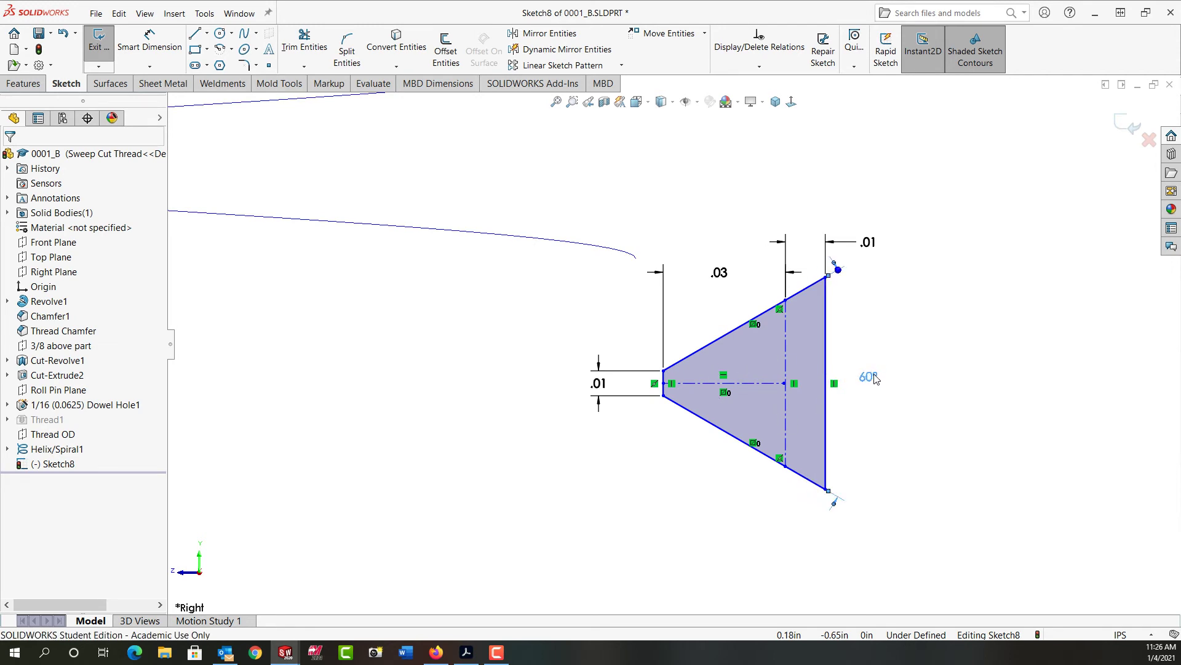
right_click(868, 382)
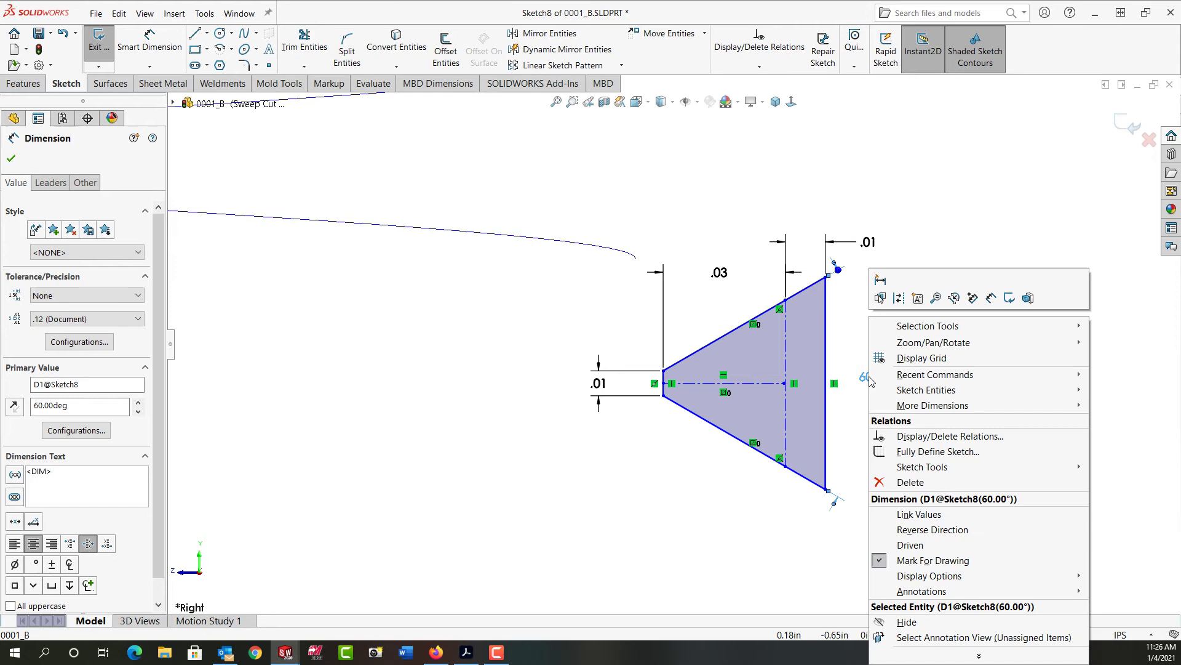
left_click(880, 560)
left_click(784, 561)
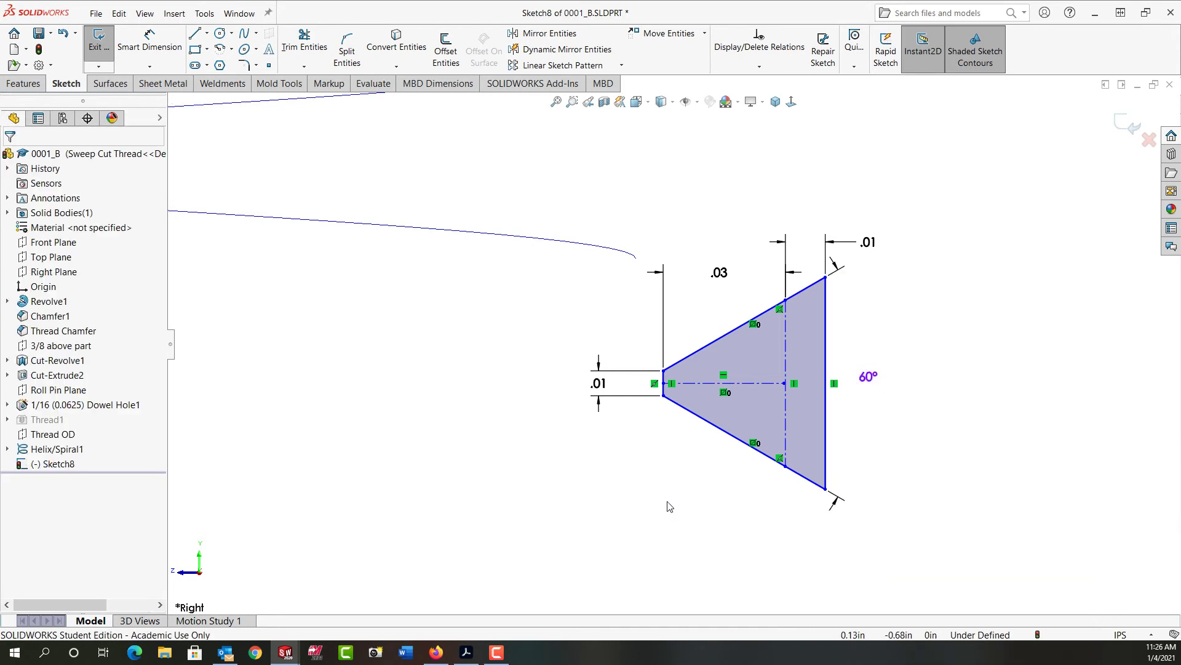
Step: Make construction line Line5 collinear with the shank's silhouette edge
scroll(669, 506, "up", 5)
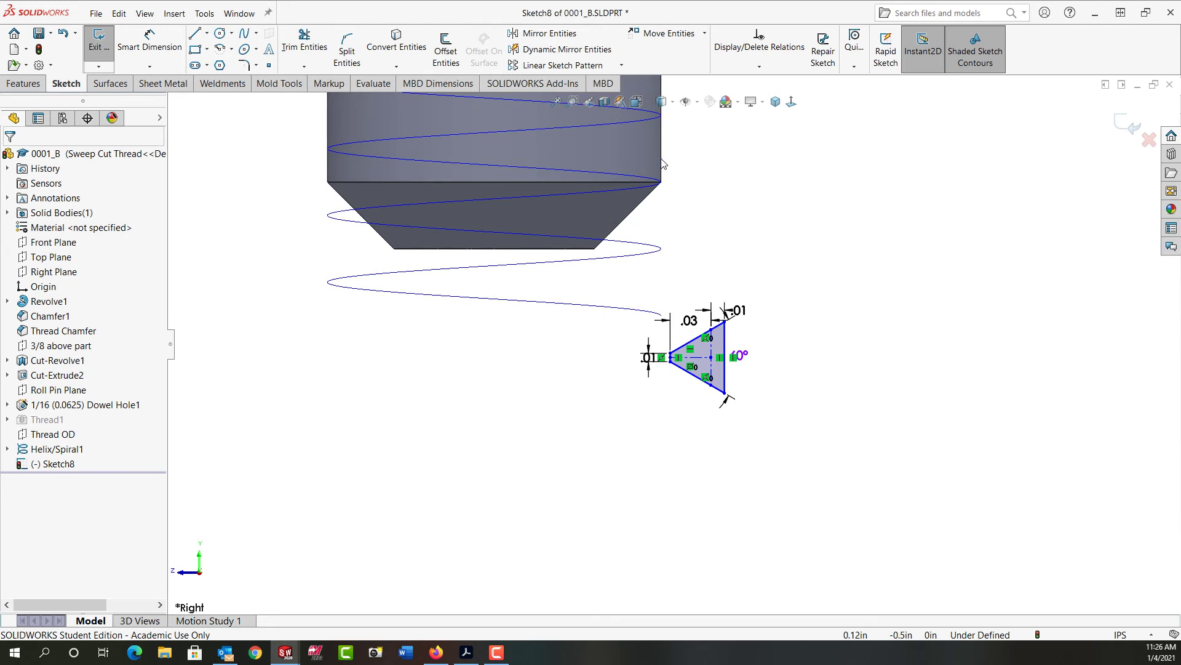
left_click(662, 163)
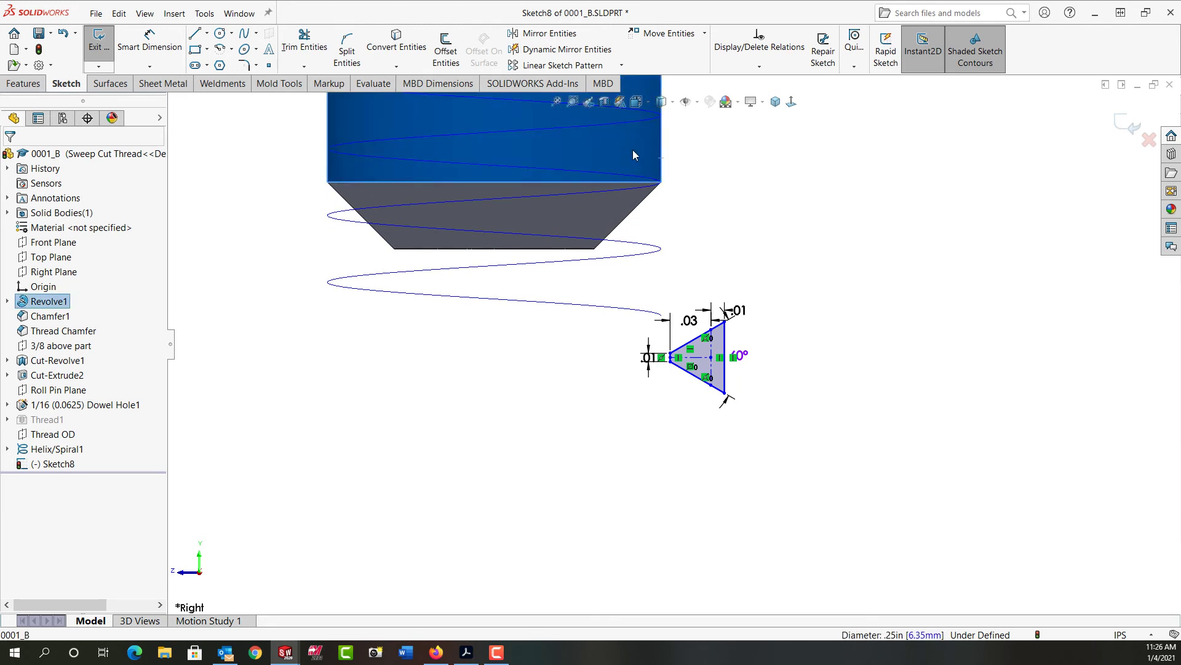
left_click(681, 180)
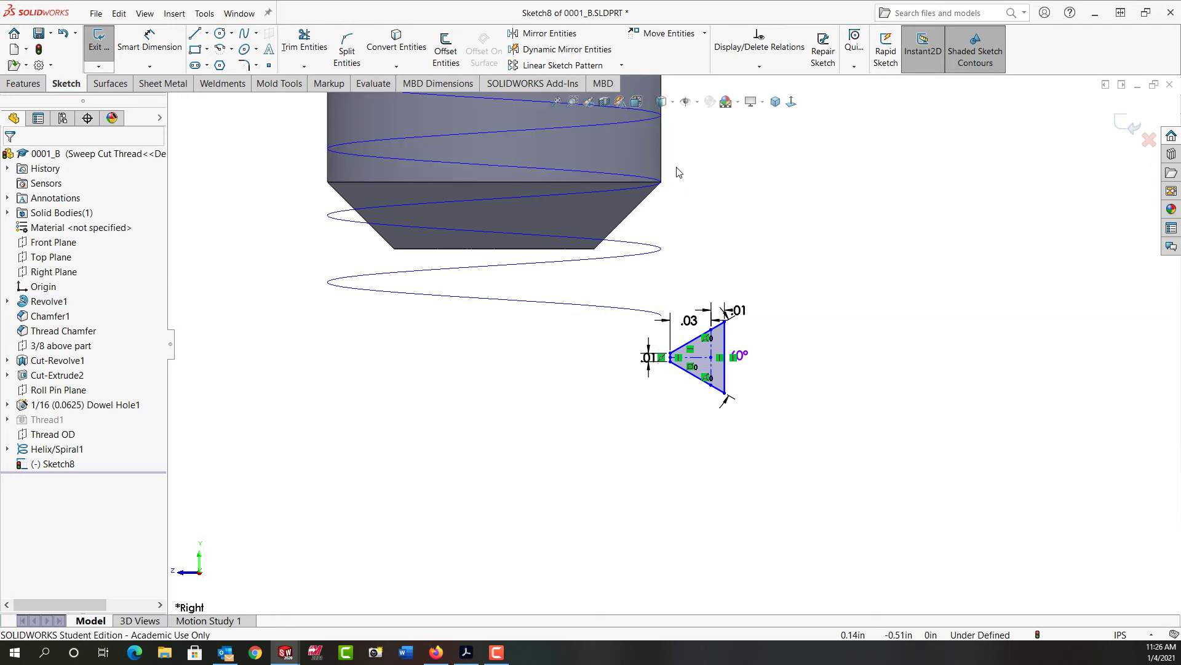
scroll(677, 171, "down", 2)
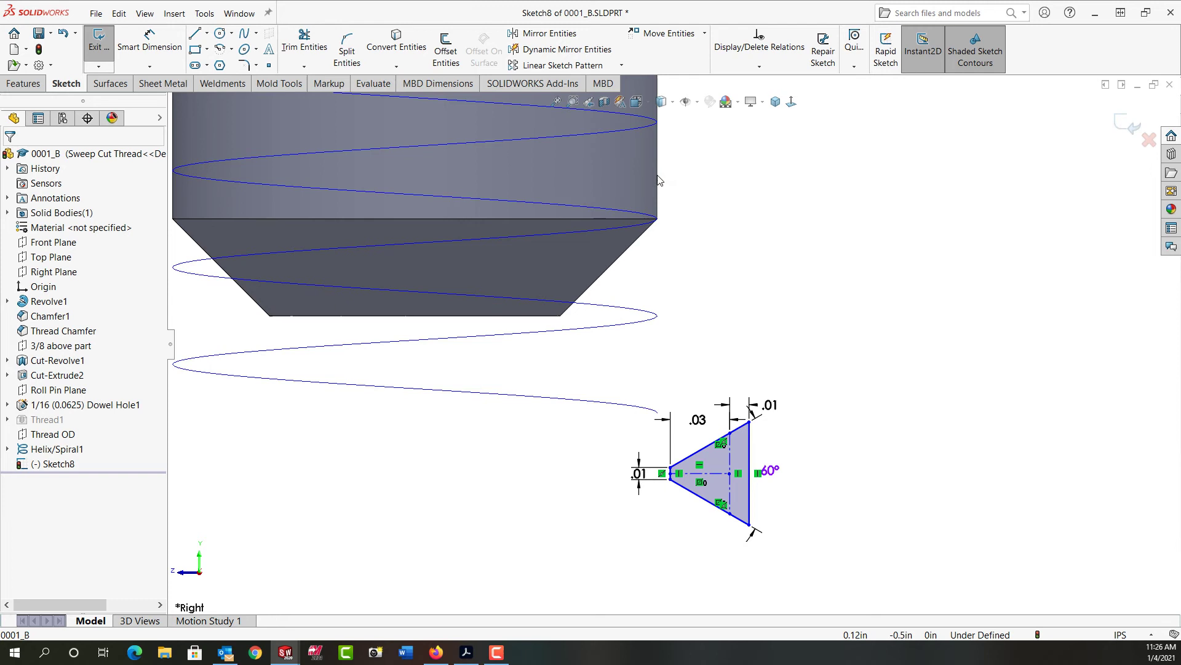
left_click(664, 177)
left_click(665, 182)
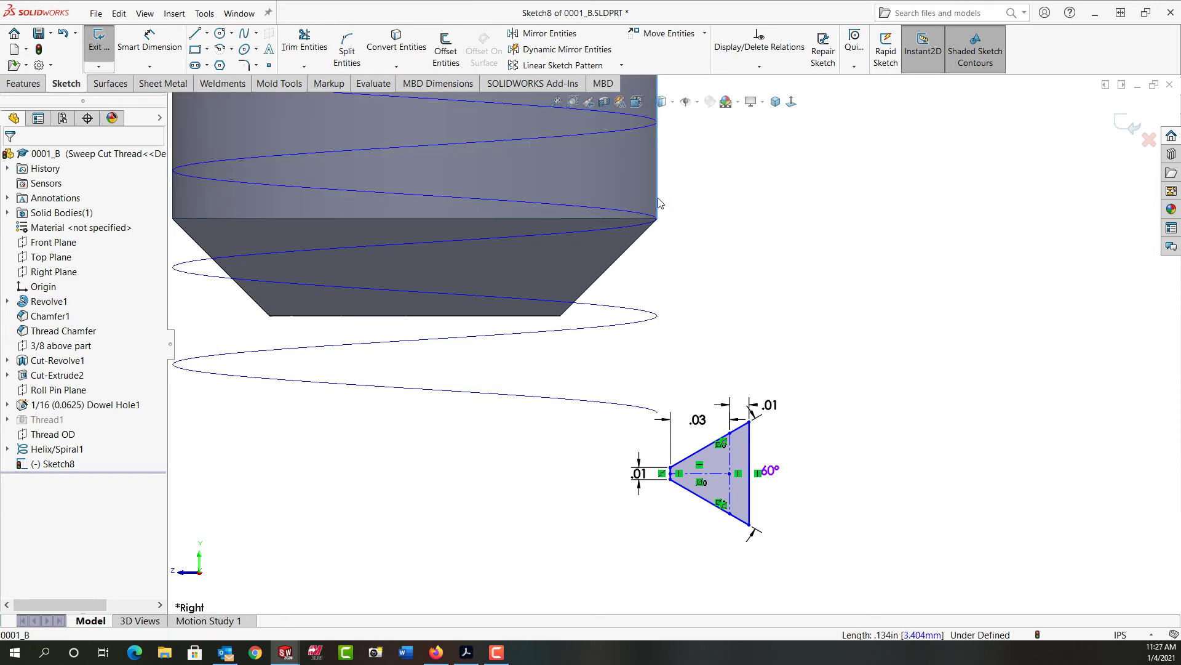
left_click(730, 457, "ctrl")
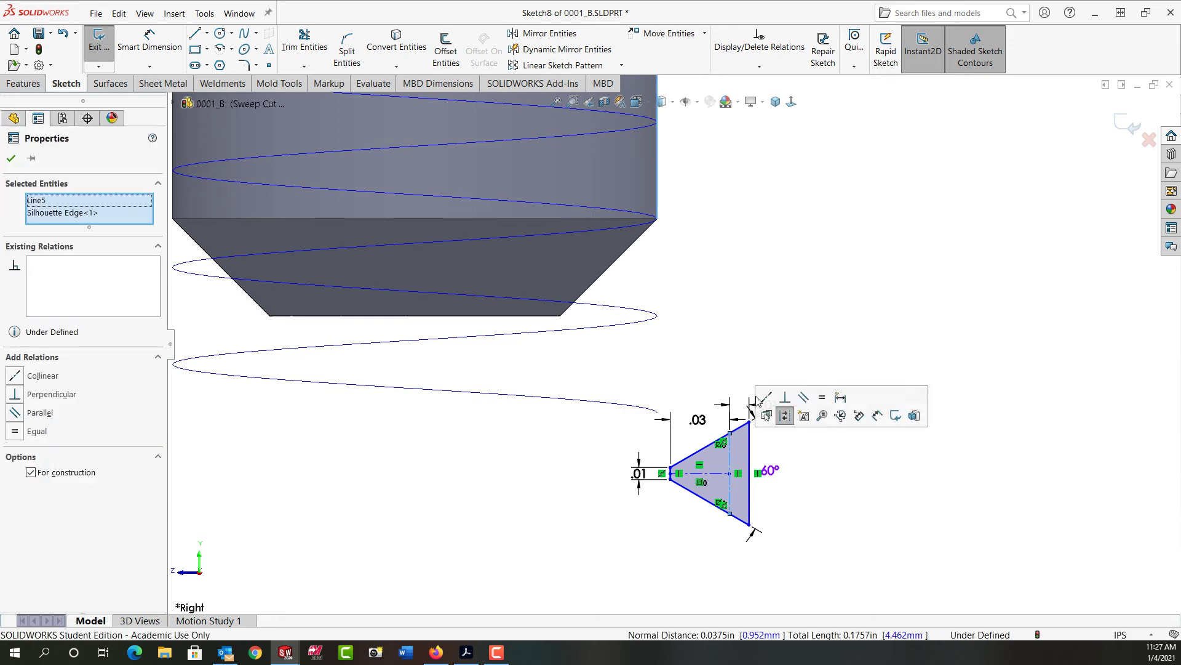
left_click(766, 397)
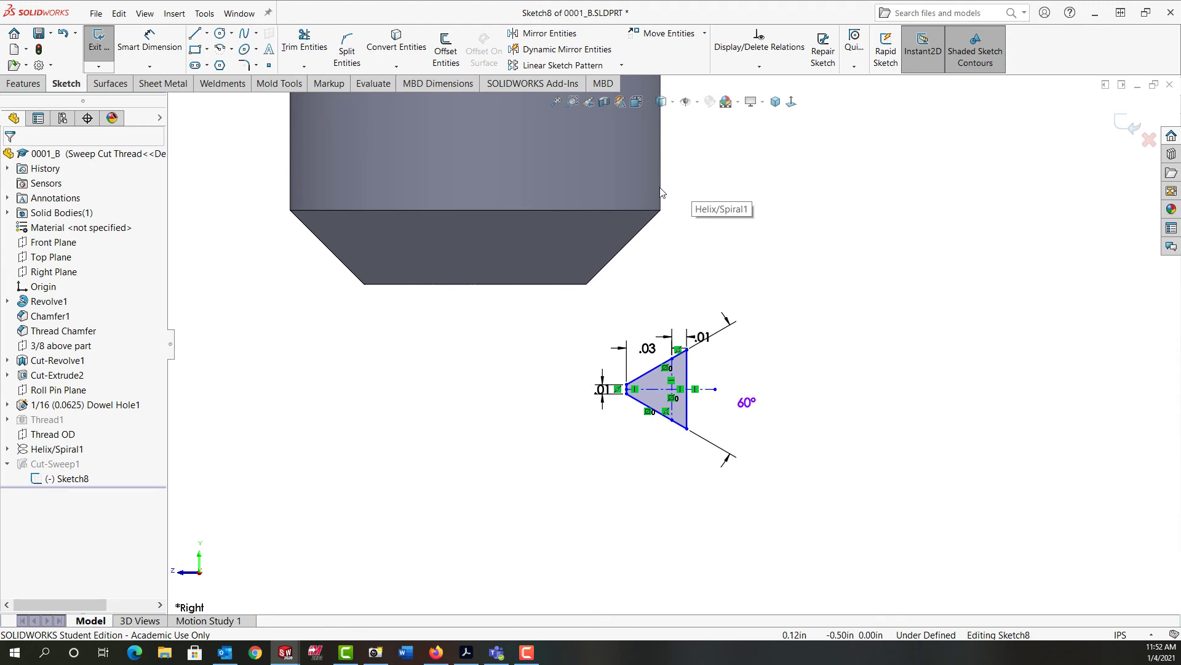
Step: Select the shank's silhouette edge via Select Other, plus the vertical construction line Line5
left_click(661, 191)
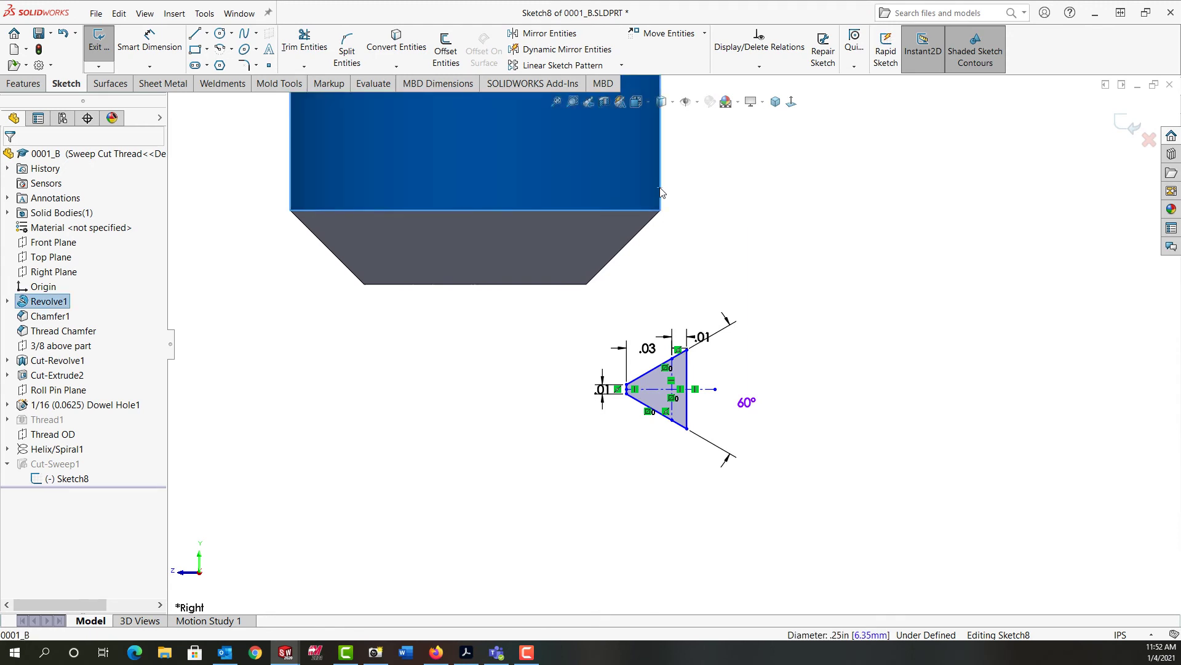
right_click(661, 192)
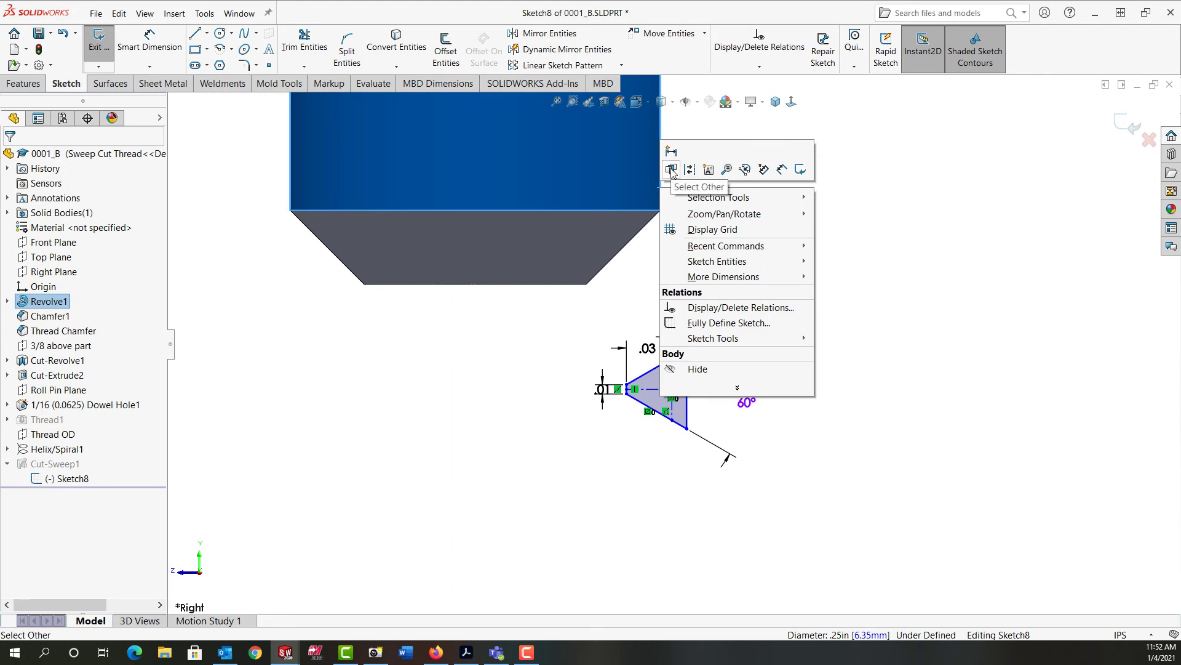
left_click(672, 170)
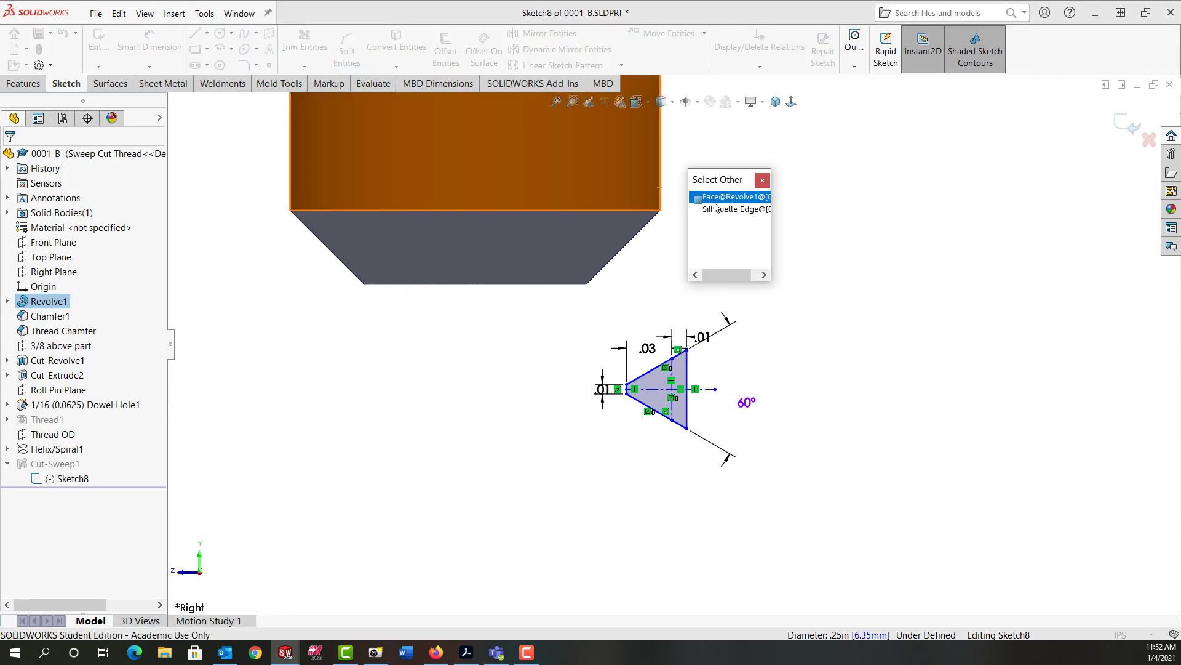
left_click(718, 210)
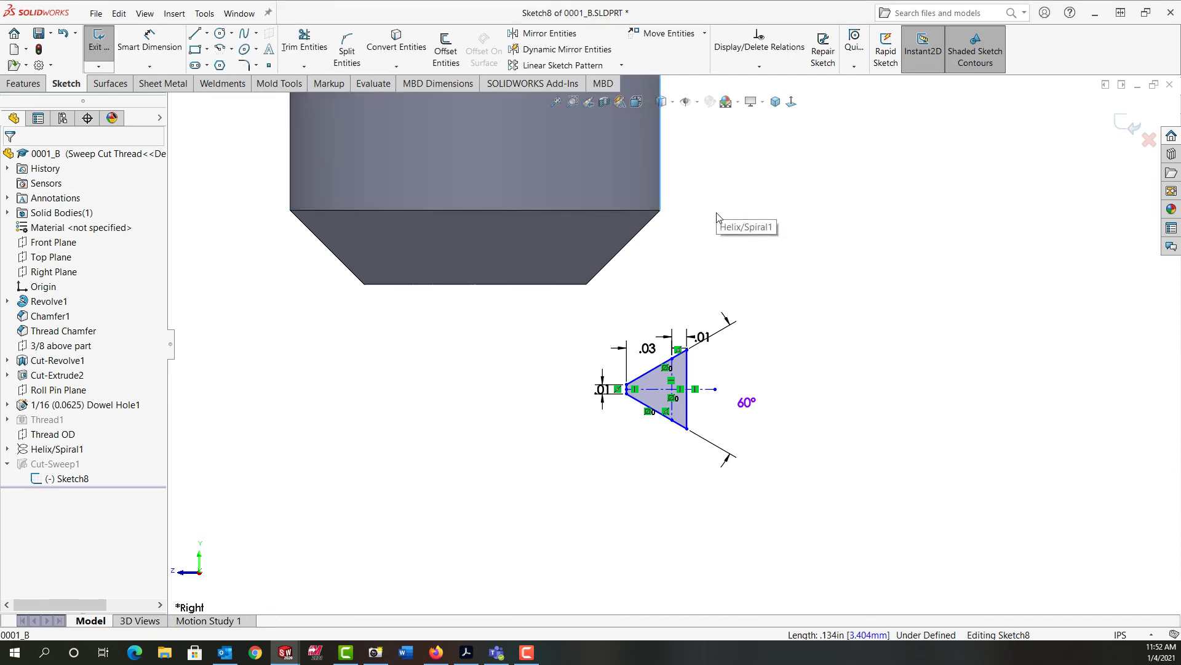
left_click(671, 376, "ctrl")
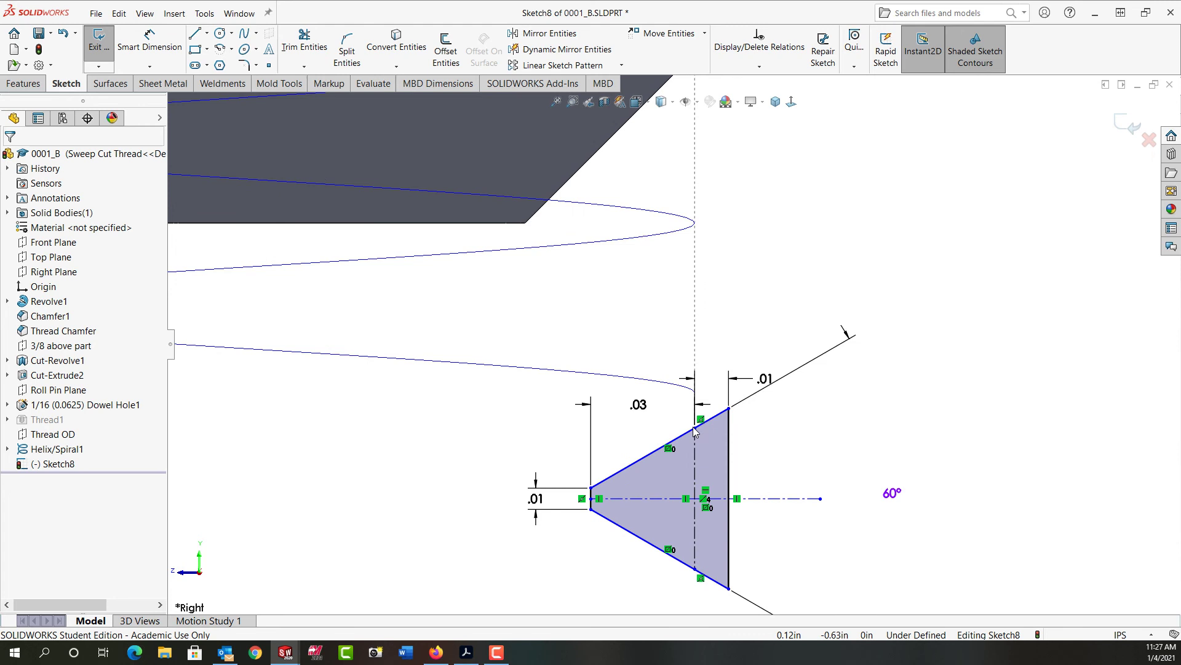
Step: Add a Pierce relation between the construction-line point and the helix, fully defining Sketch8, then exit the sketch
left_click(696, 429)
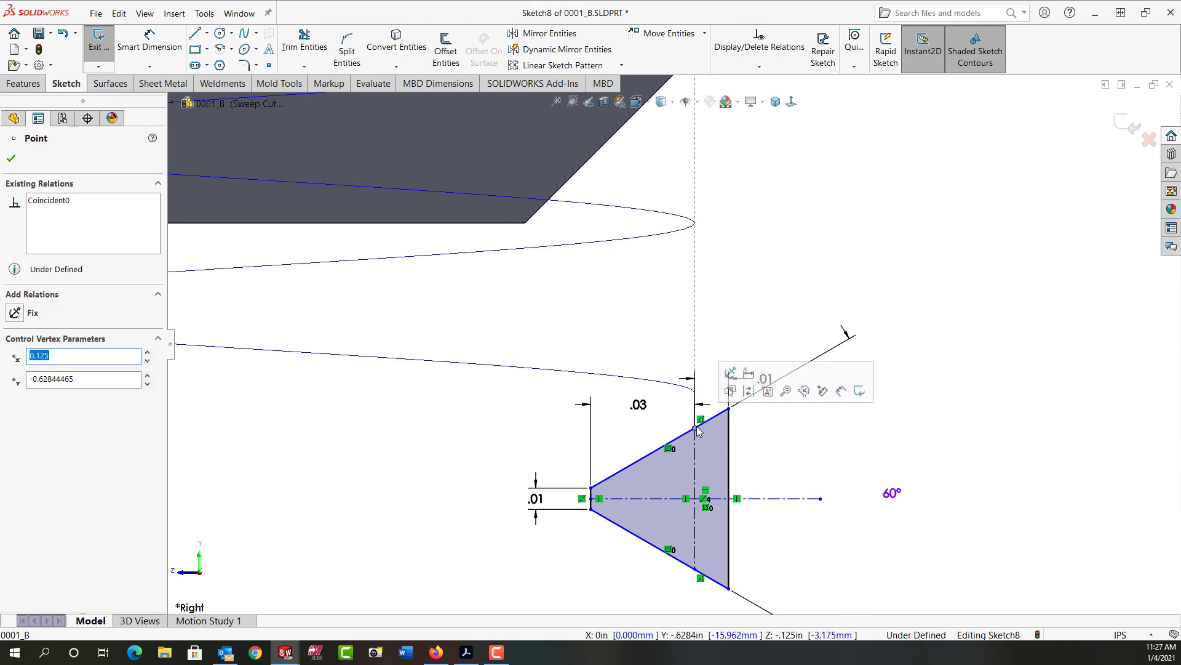
left_click(668, 384, "ctrl")
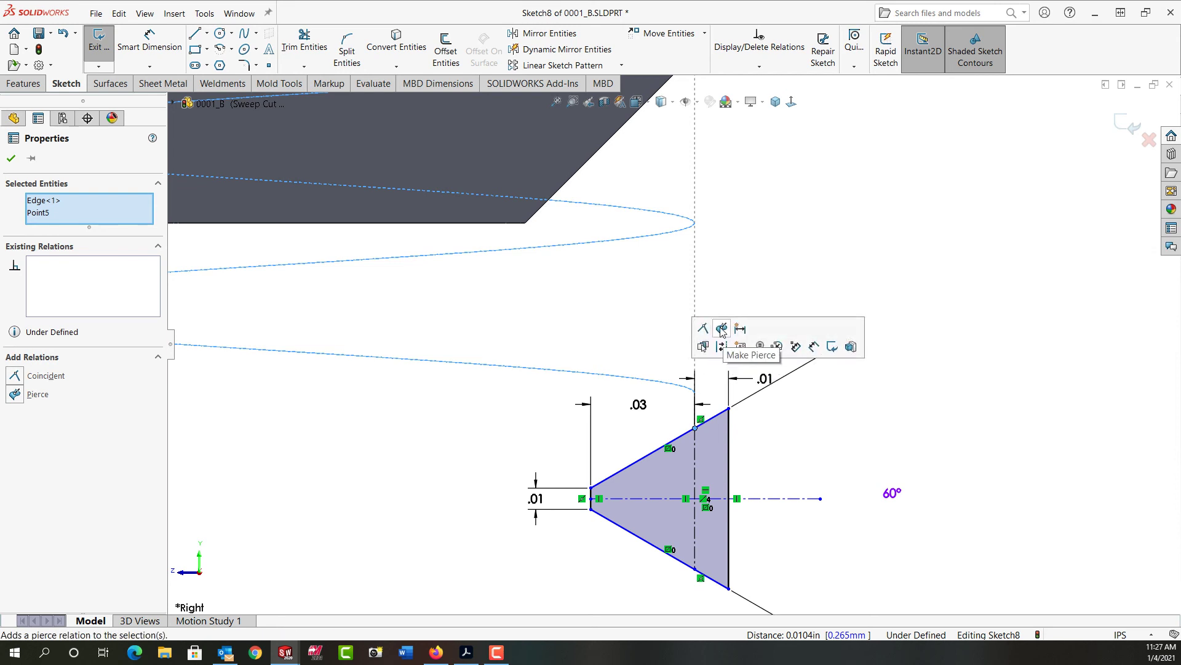
left_click(722, 329)
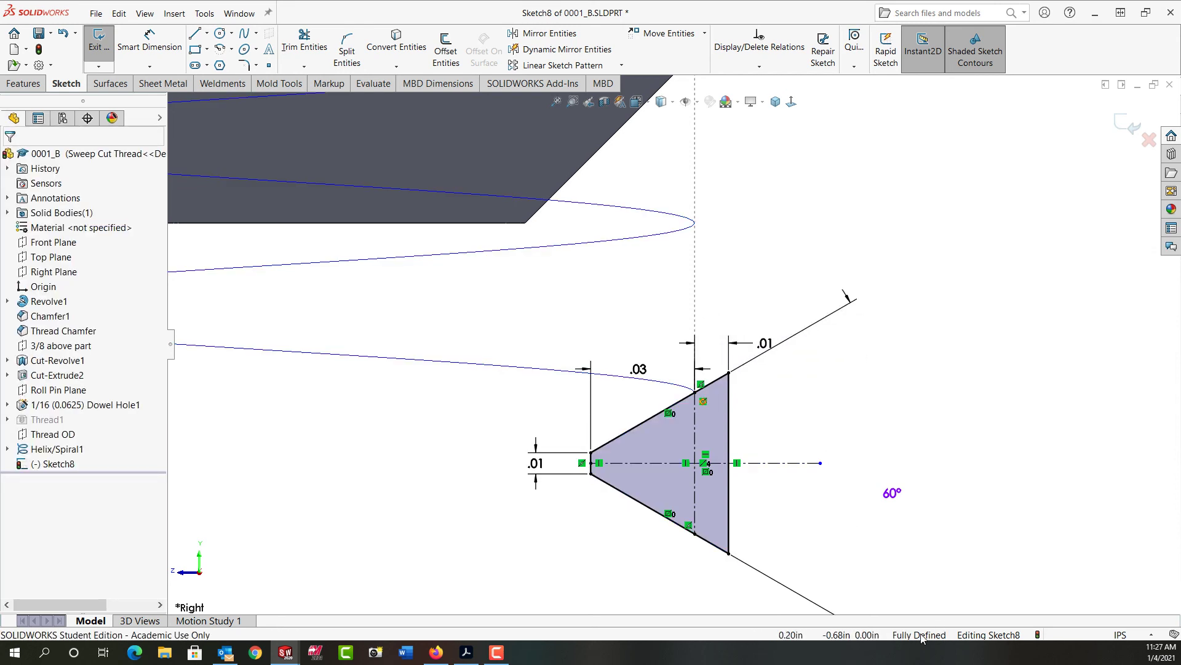
mouse_move(843, 551)
middle_mouse_down()
mouse_move(875, 581)
mouse_move(867, 586)
middle_mouse_up()
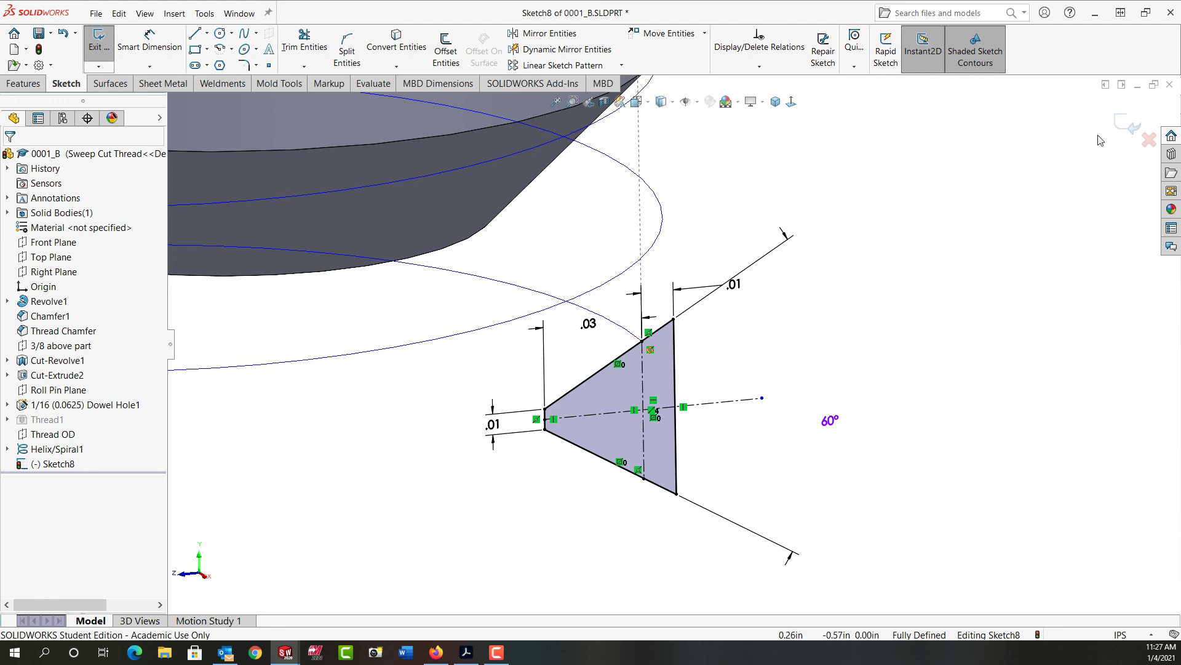
left_click(1121, 126)
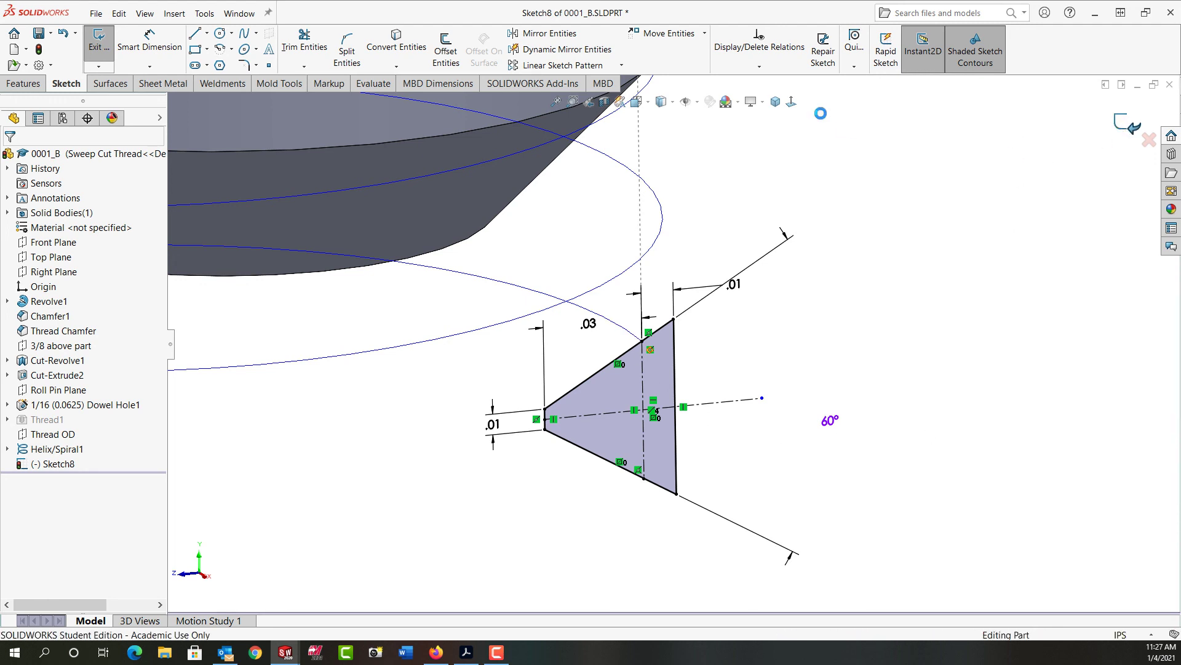
Step: Switch part 0001_B to isometric, then rotate it side-on to show Helix/Spiral1 and Sketch8
left_click(777, 103)
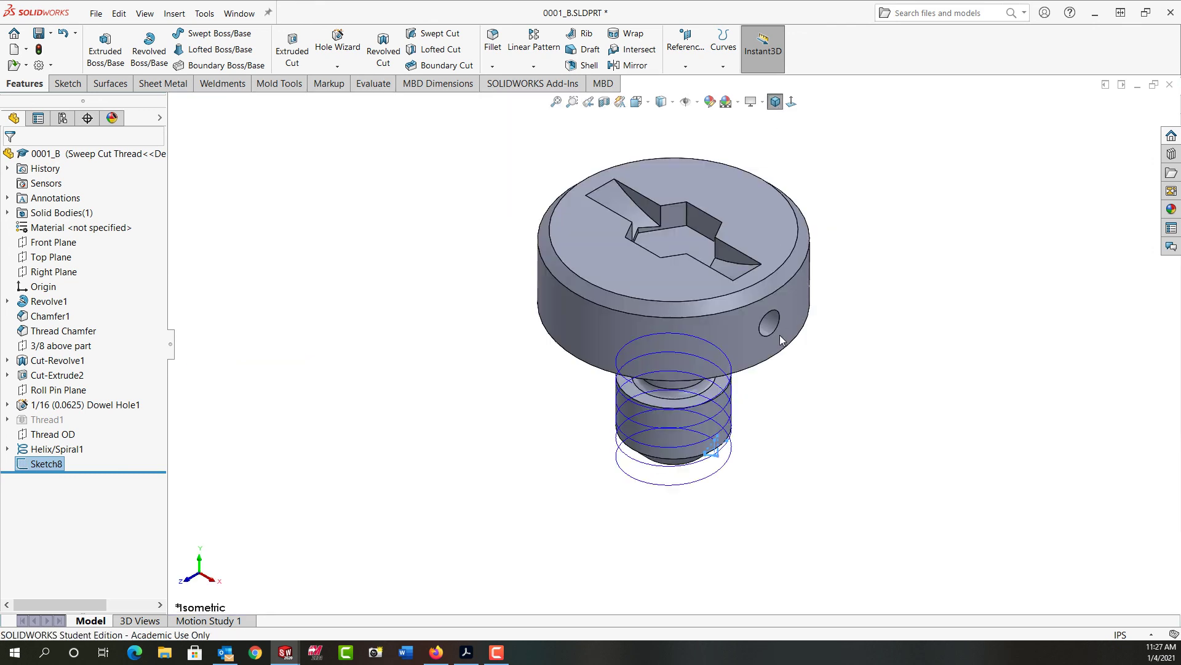
mouse_move(702, 310)
middle_mouse_down()
mouse_move(884, 228)
mouse_move(712, 277)
mouse_move(703, 359)
middle_mouse_up()
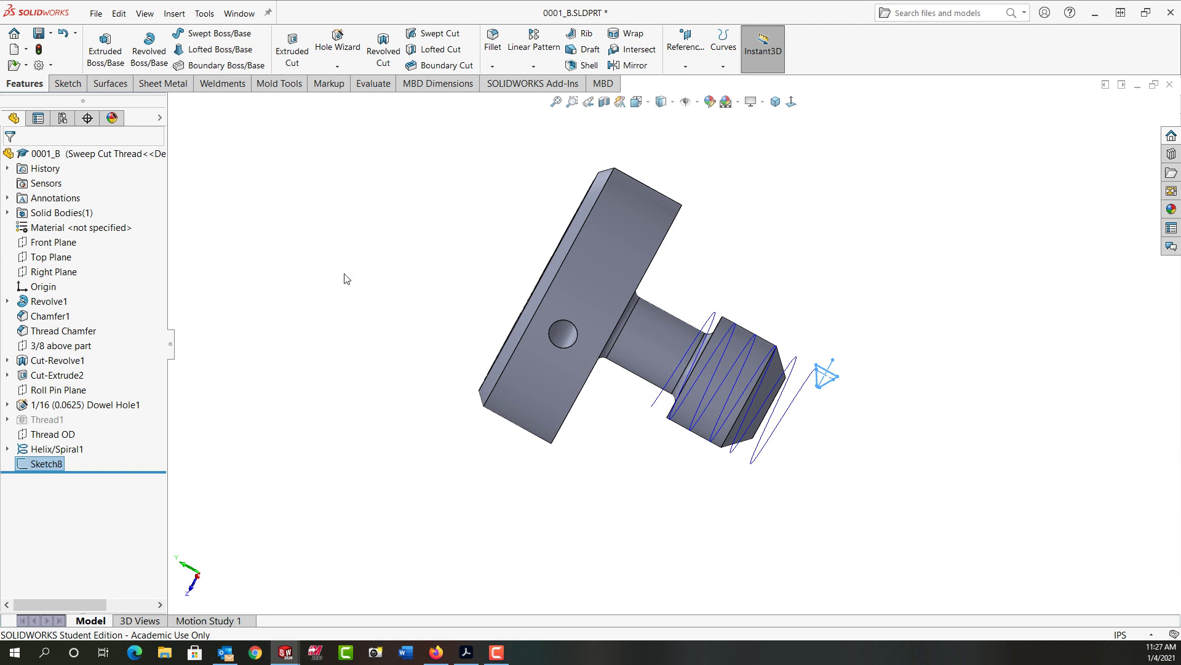
Step: Create Cut-Sweep1 sweeping Sketch8 along Helix/Spiral1 to thread the shank, then hide Helix/Spiral1
left_click(433, 34)
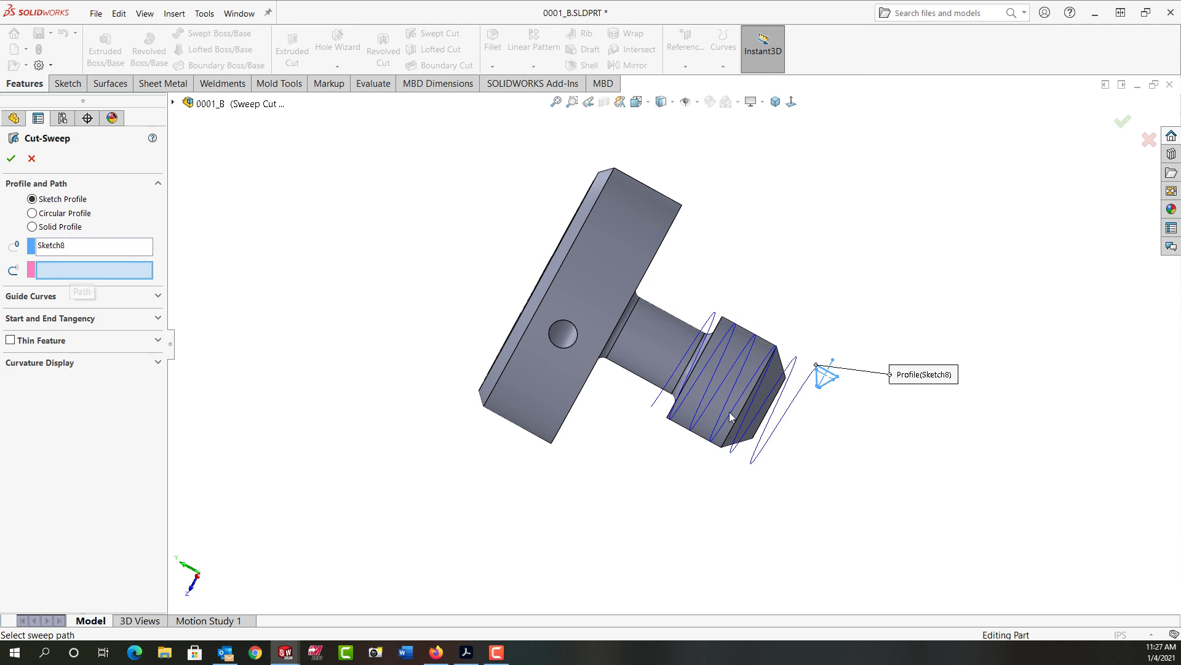
left_click(782, 426)
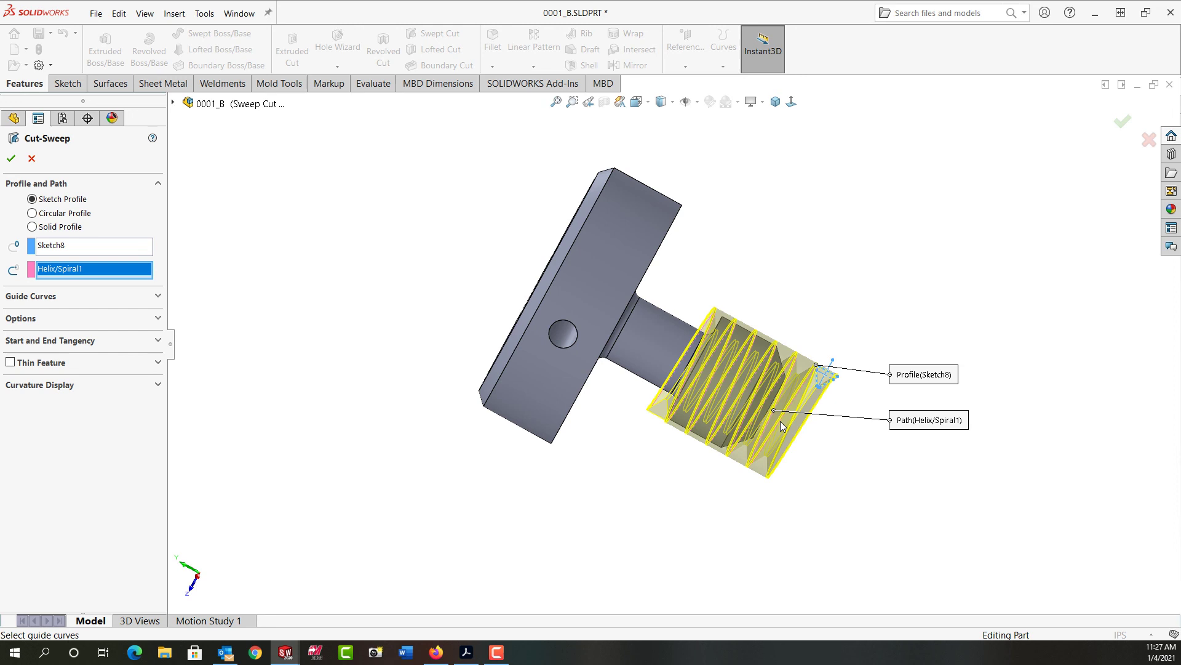
key("Return")
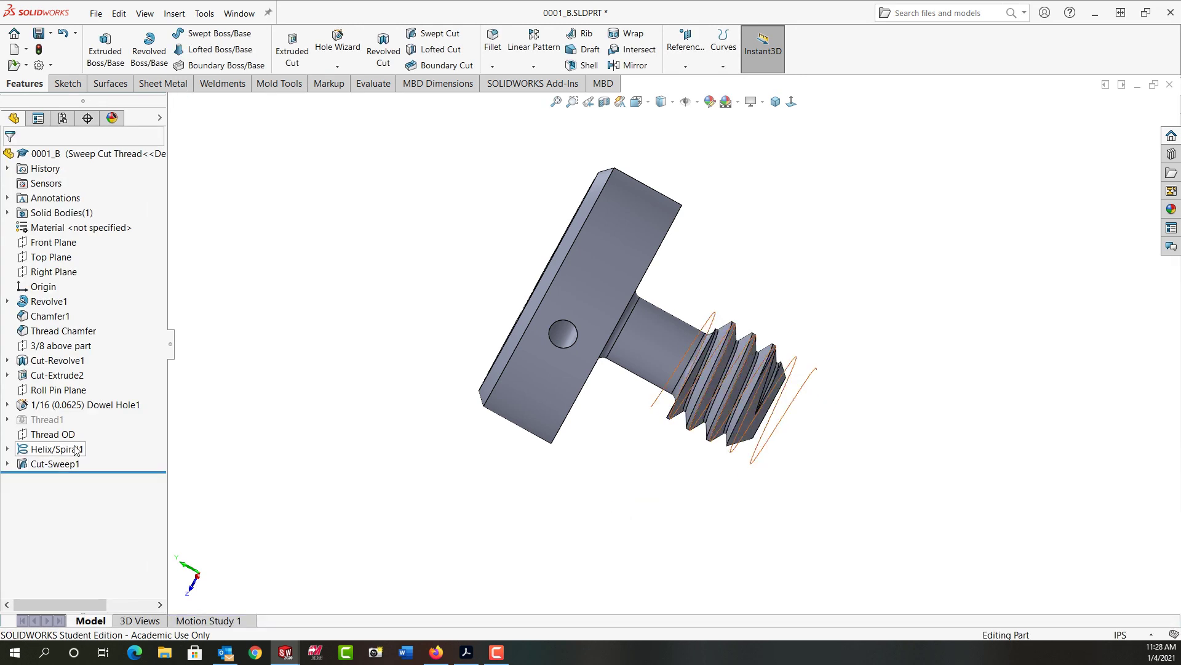
left_click(77, 450)
left_click(84, 431)
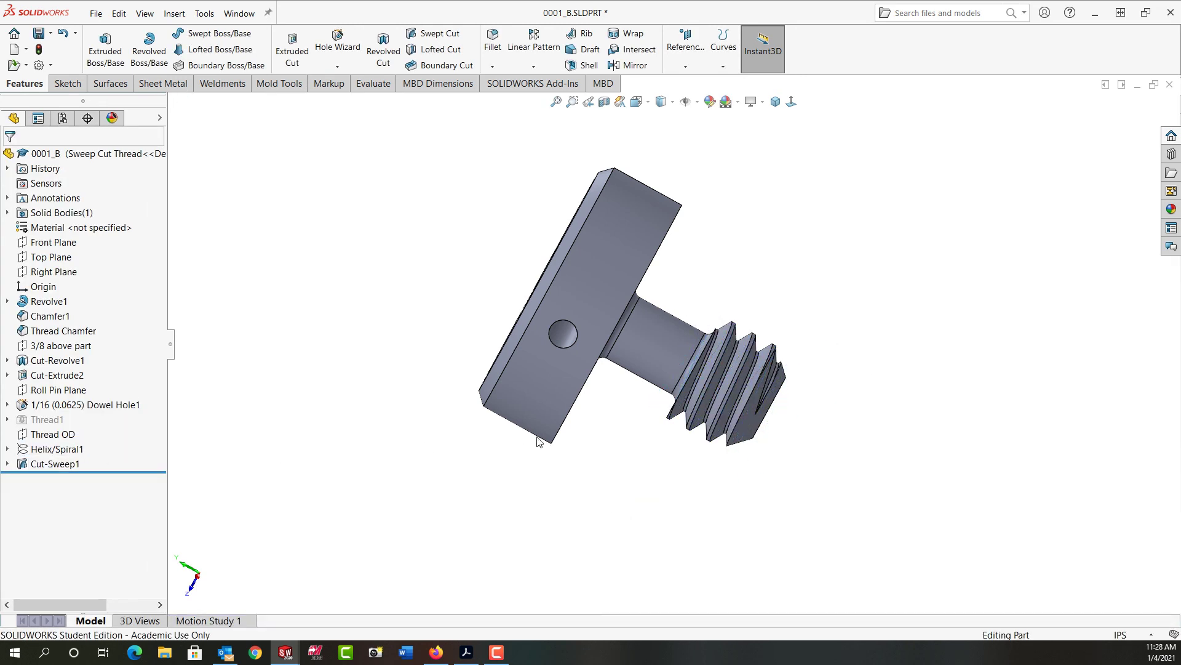